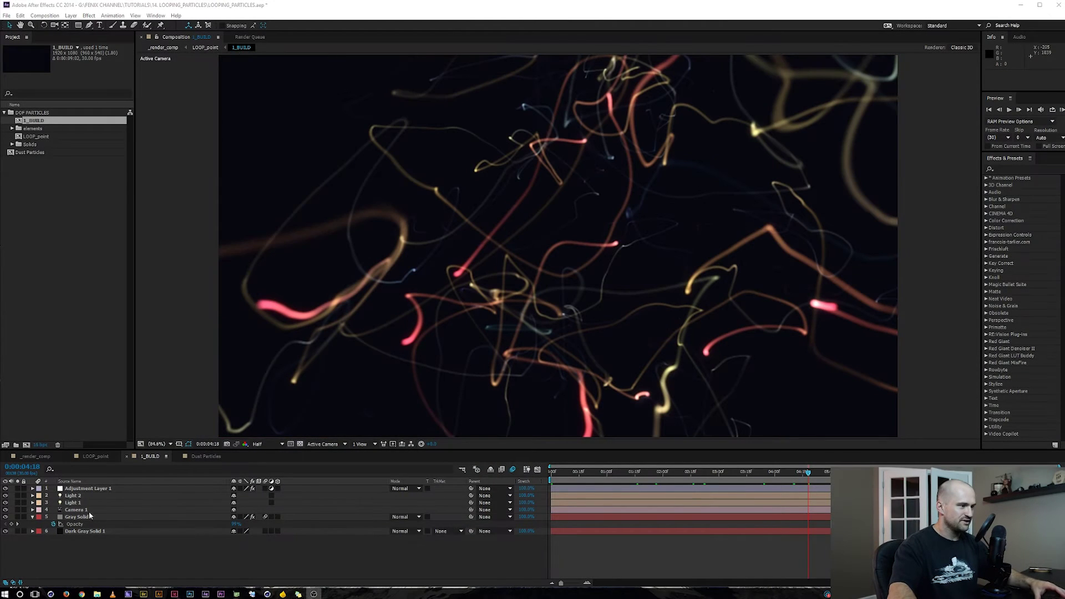
- Test Camera 1's Depth of Field, checking the blur at 0:00:03:15, then switch it off
left_click(89, 511)
key("t")
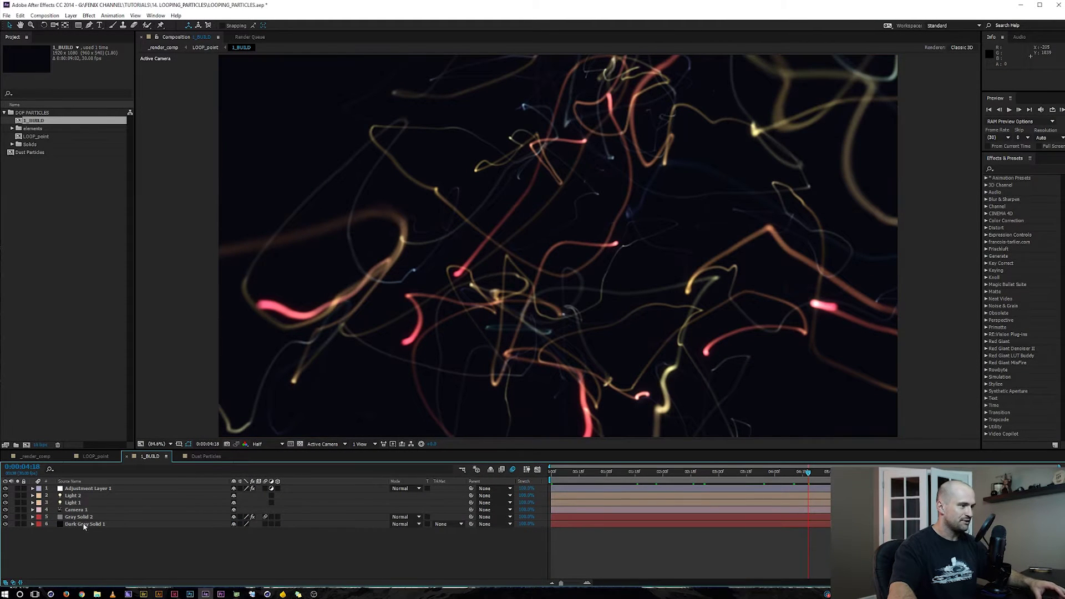
left_click(78, 510)
key("a")
key("a")
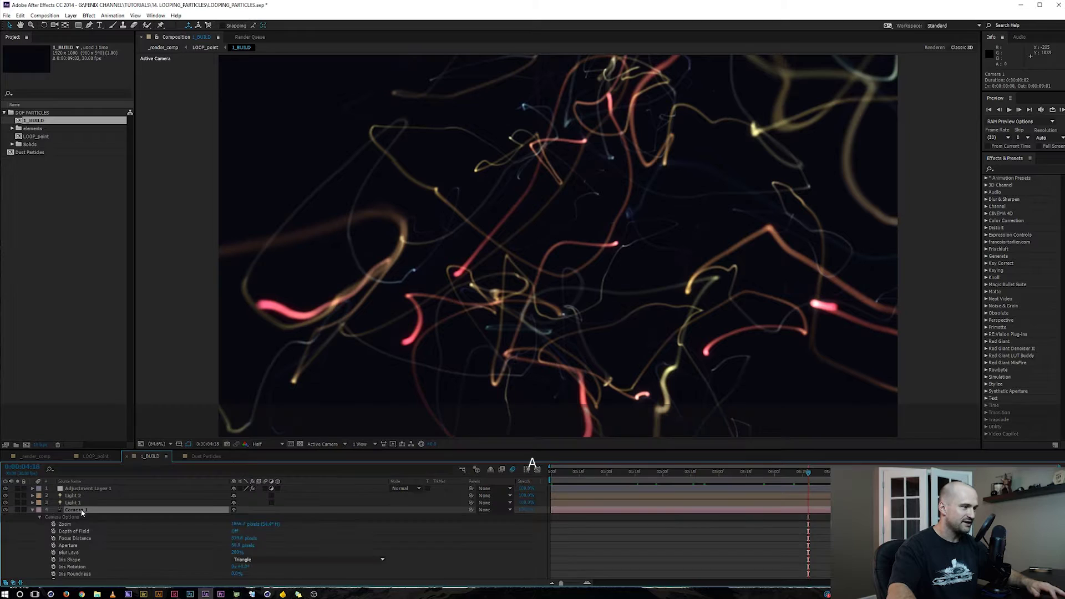
left_click(235, 532)
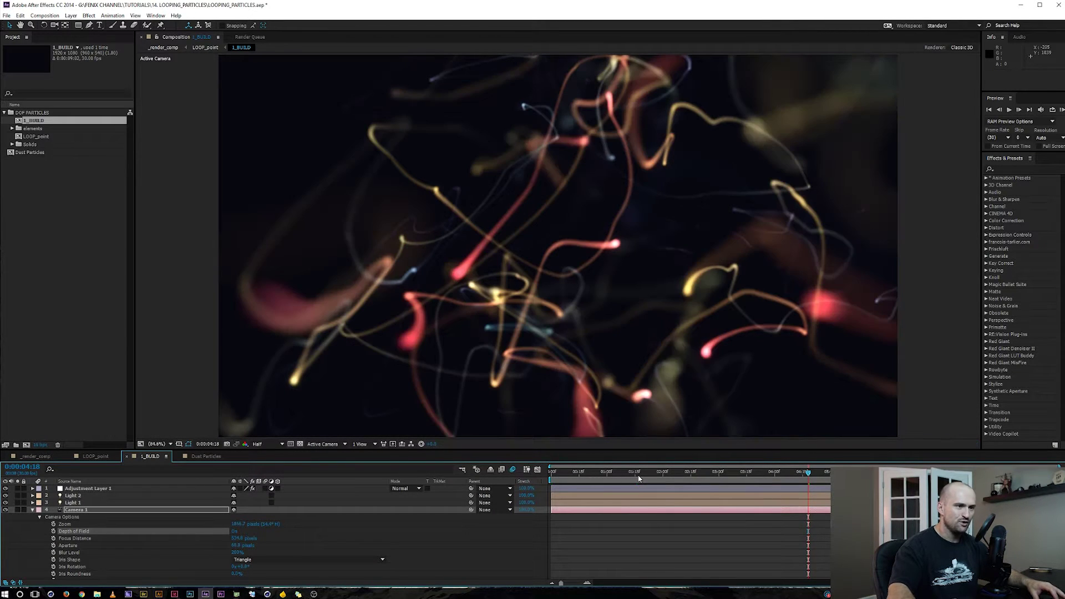
left_click_drag(643, 474, 854, 474)
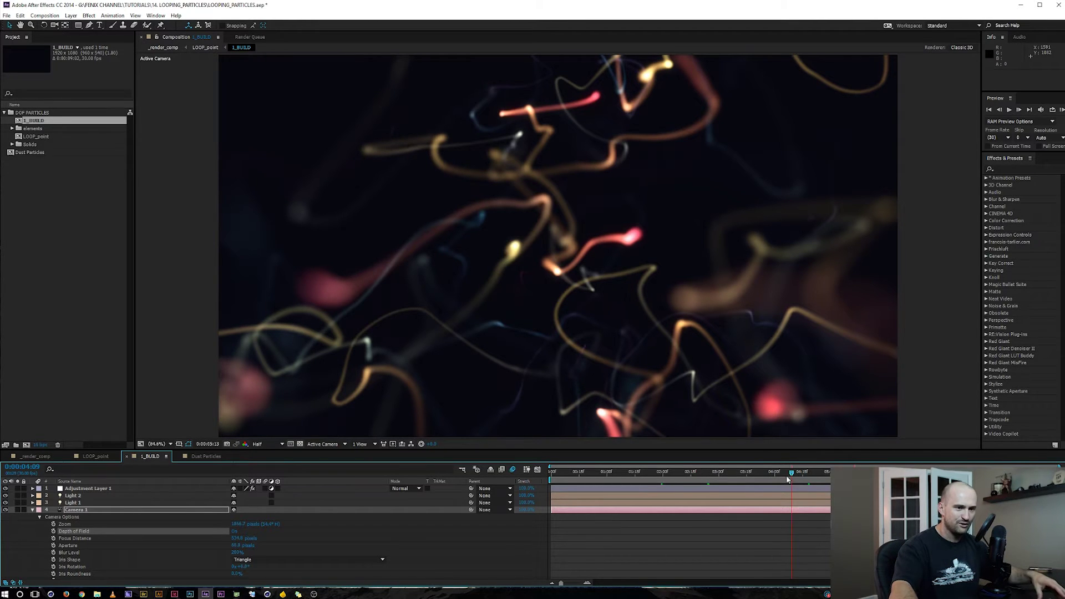
left_click(746, 473)
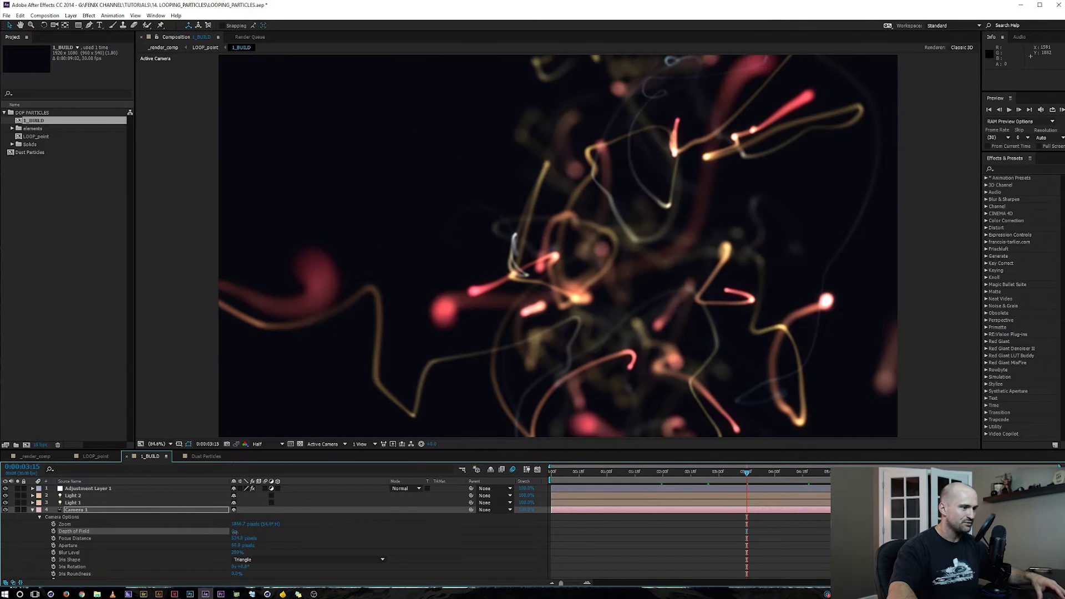
left_click(235, 531)
left_click(33, 509)
left_click(161, 566)
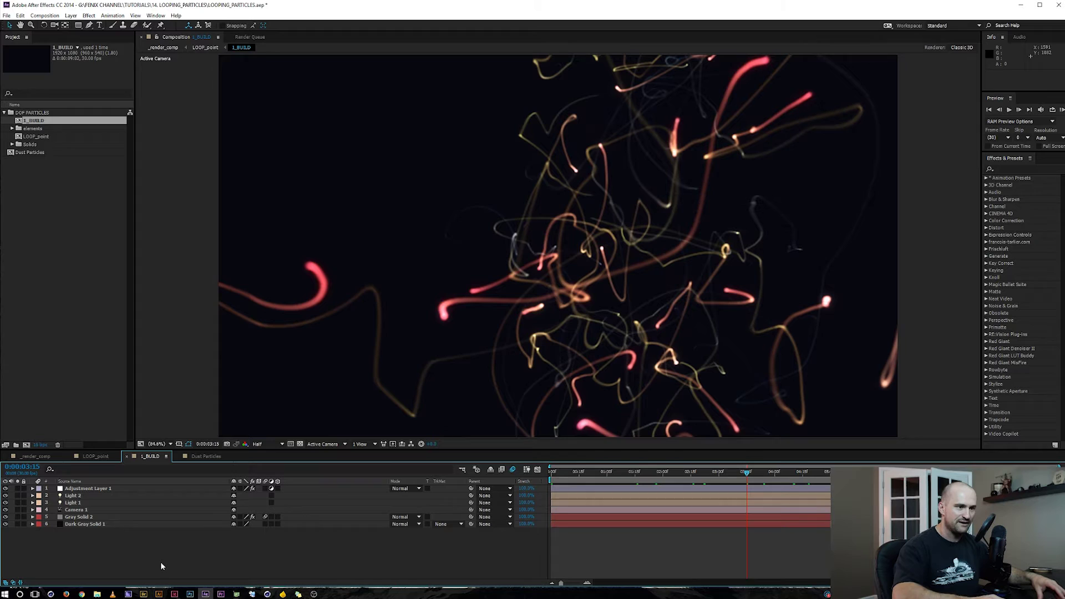
- Show only Gray Solid 2's Opacity and play the animation to watch the particles appear
key("Home")
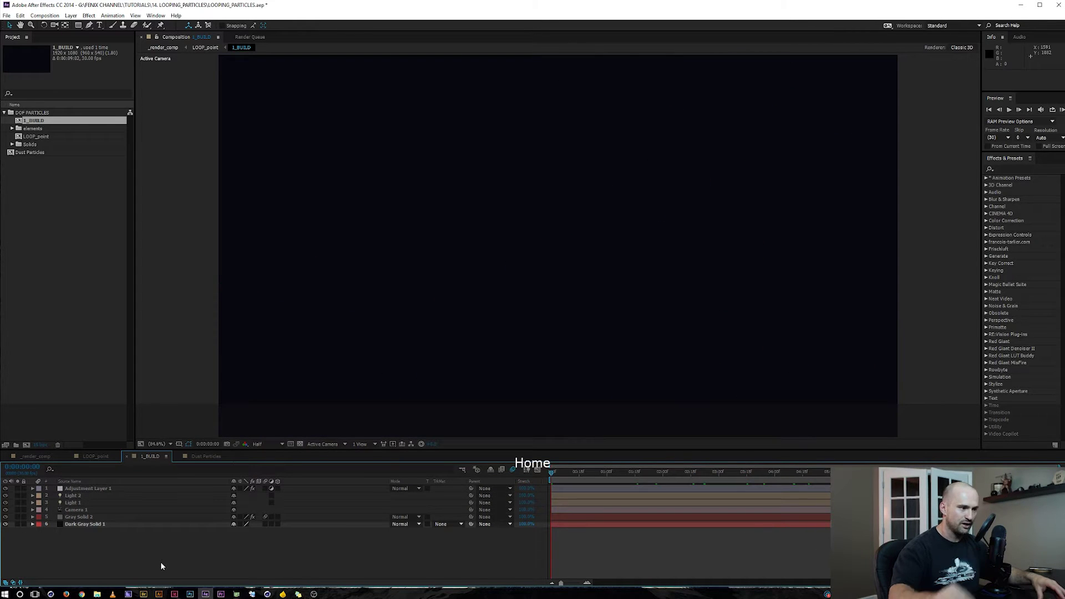
left_click_drag(572, 471, 967, 472)
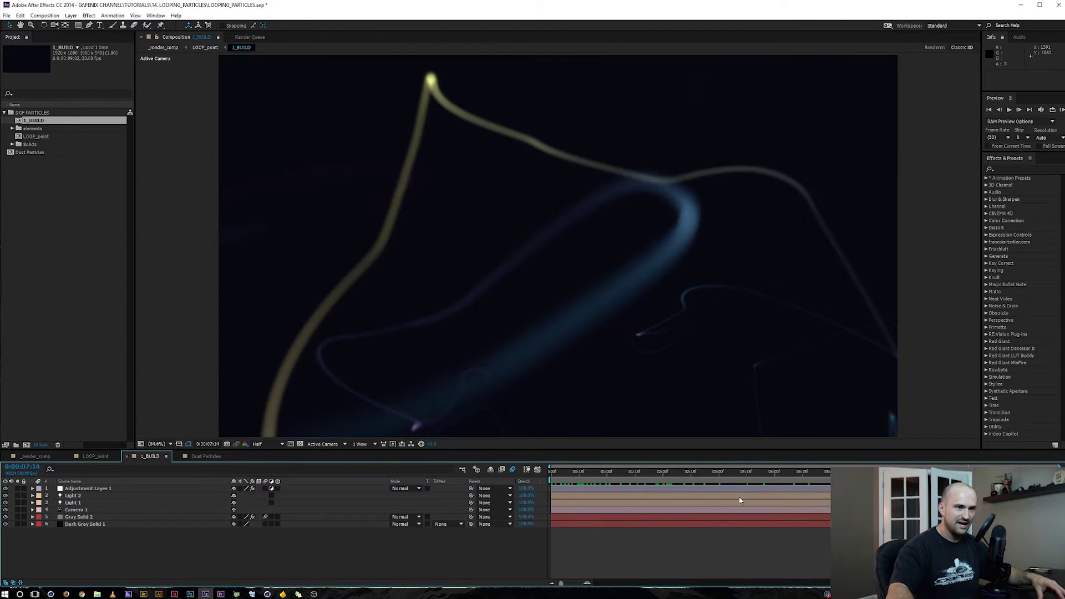
left_click(85, 517)
key("t")
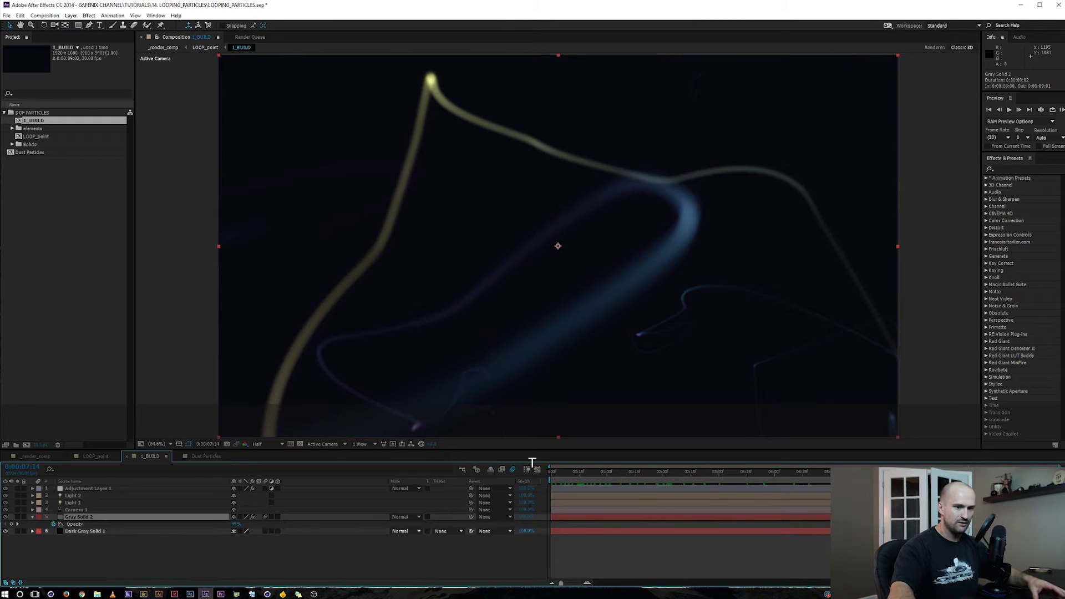
key("space")
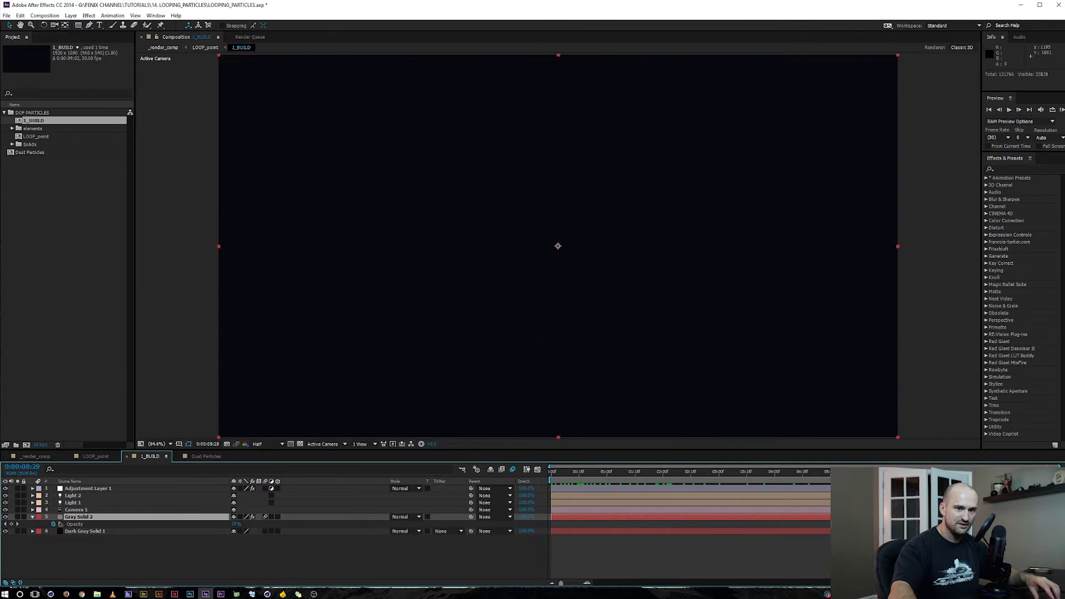
key("shift")
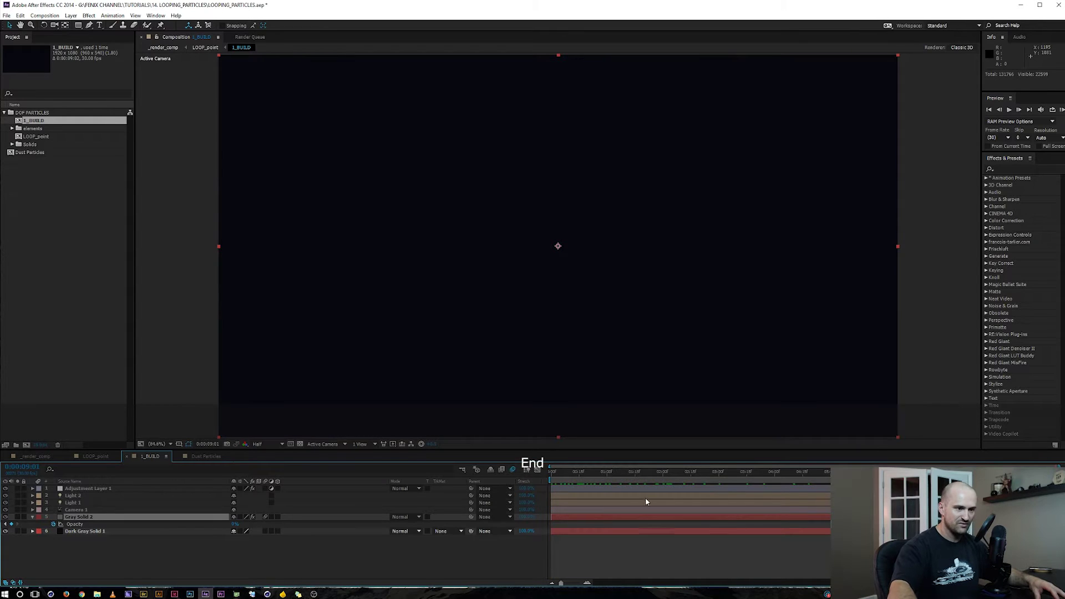
left_click_drag(566, 477, 687, 473)
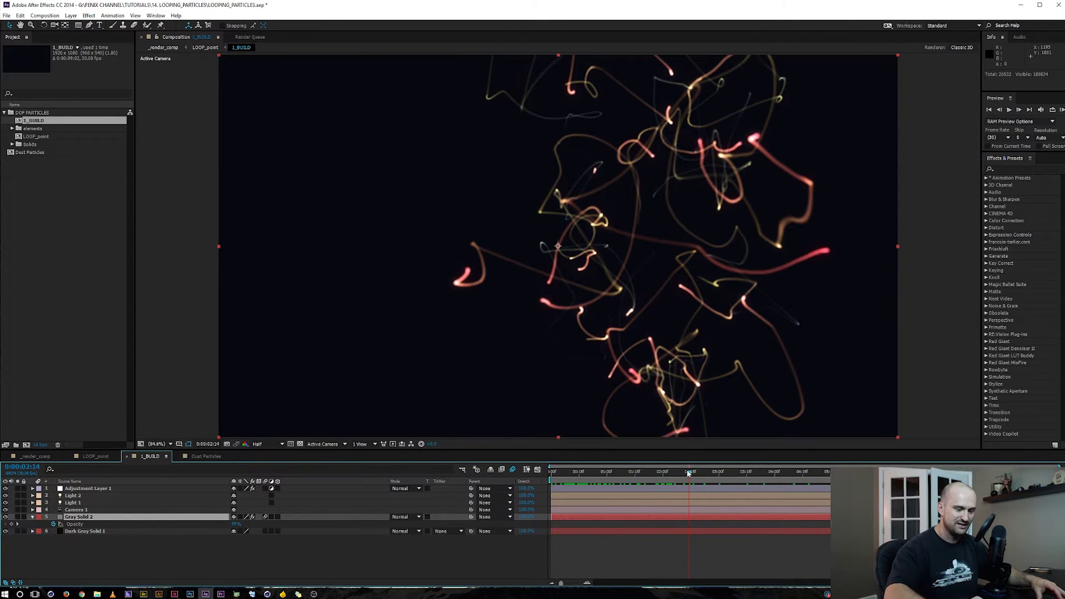
- Scrub between the first and last frames, settling at 0:00:01:03, and deselect the layers
key("Home")
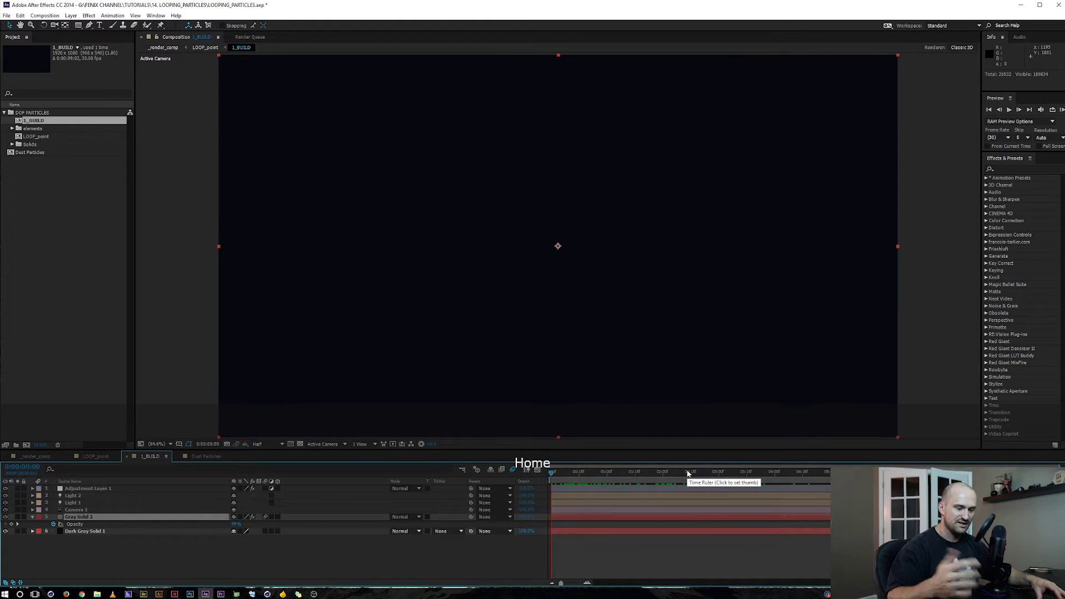
key("End")
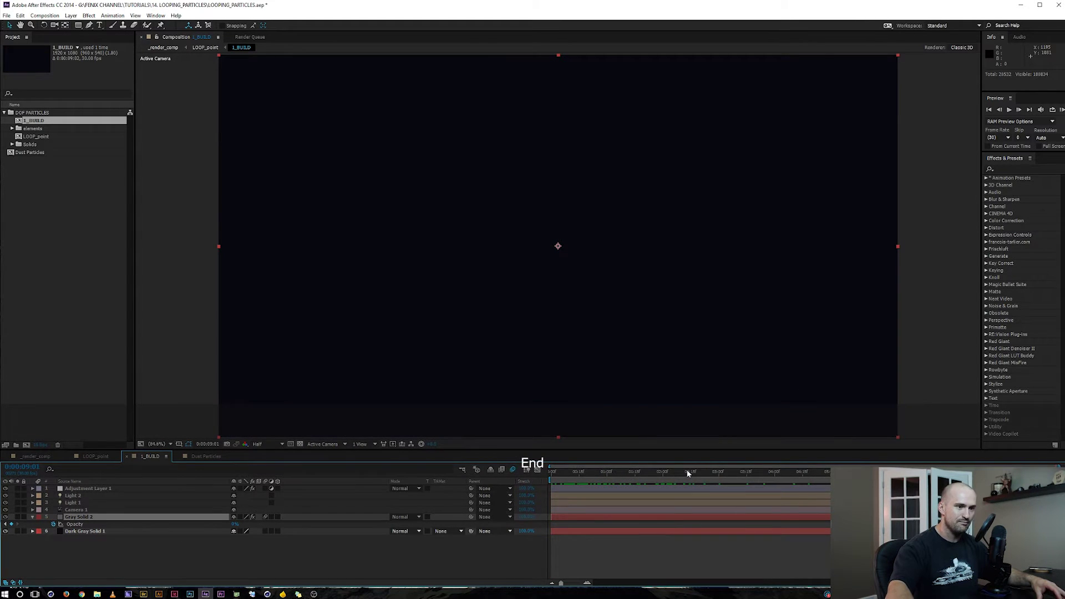
left_click_drag(688, 473, 647, 473)
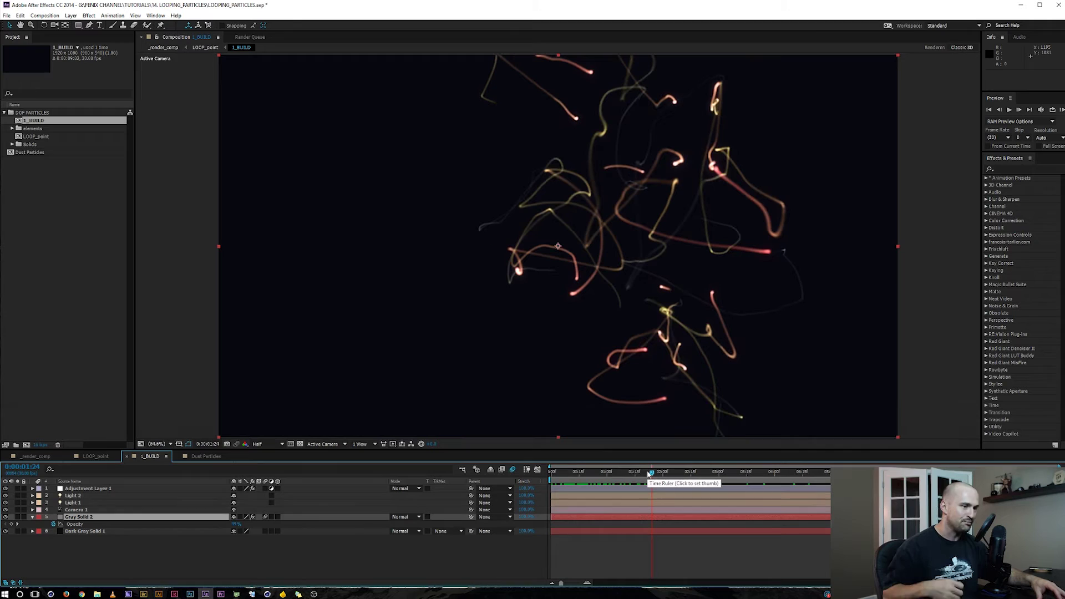
left_click_drag(646, 475, 612, 473)
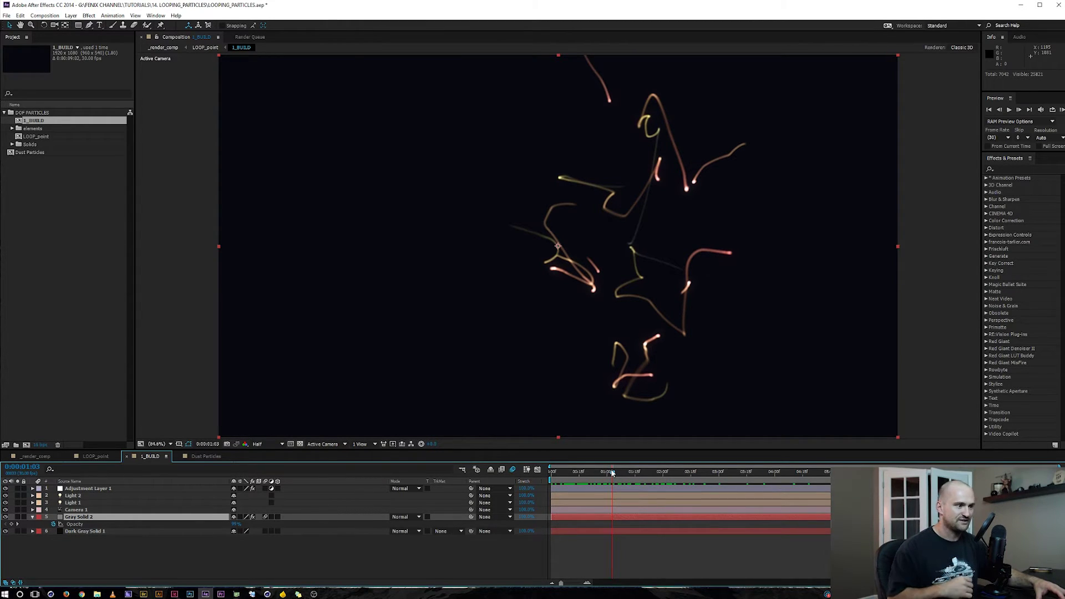
left_click(271, 554)
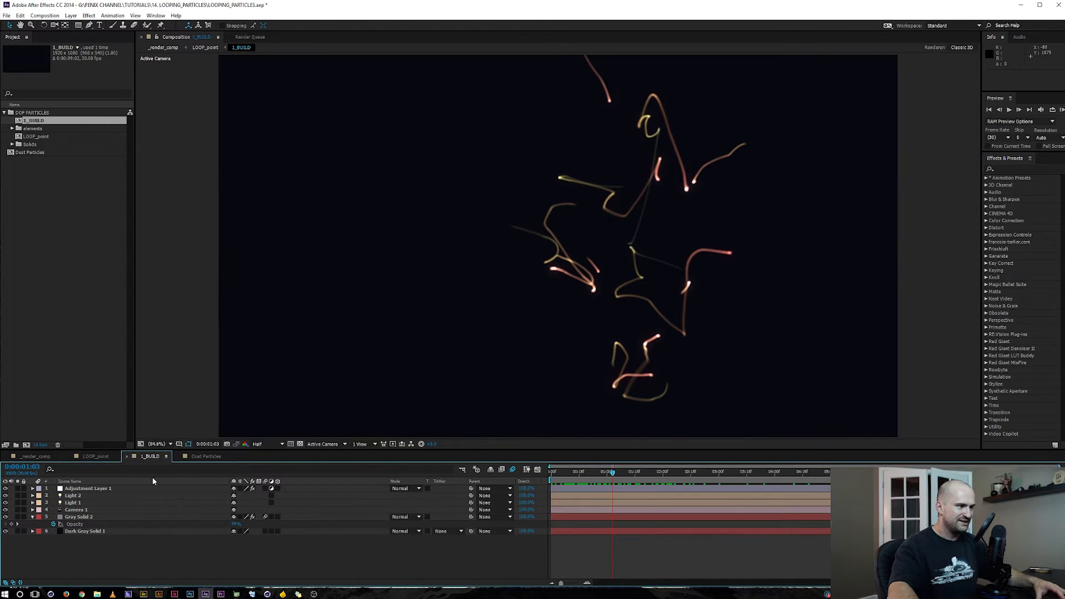
- Close all comps with Shift+Ctrl+W, reopen 1_BUILD and LOOP_point, and jump to LOOP_point's end
key("ctrl+Down")
key("ctrl+shift+w")
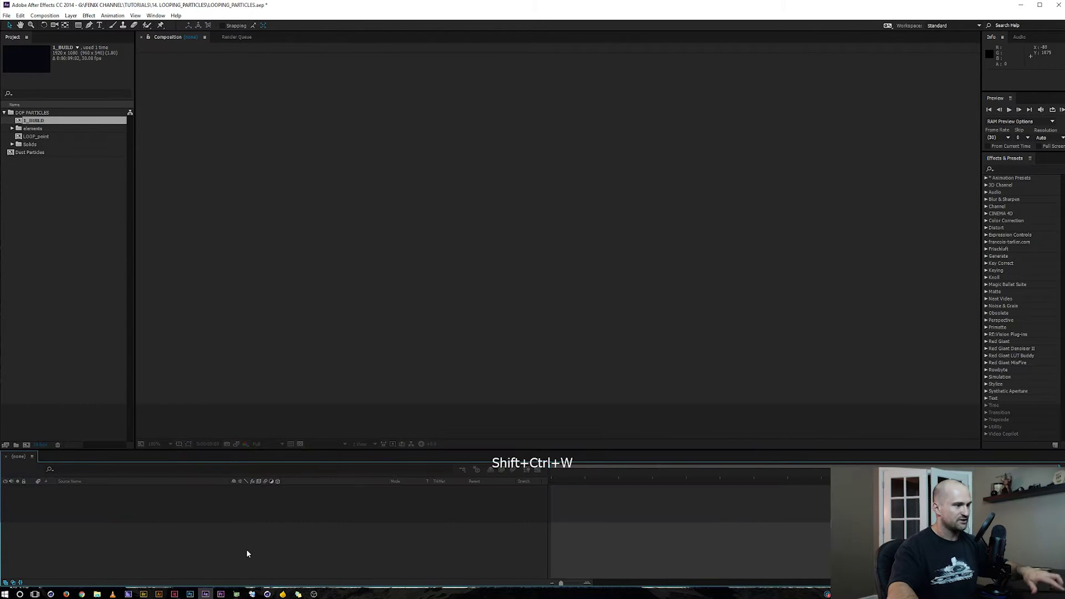
double_click(32, 122)
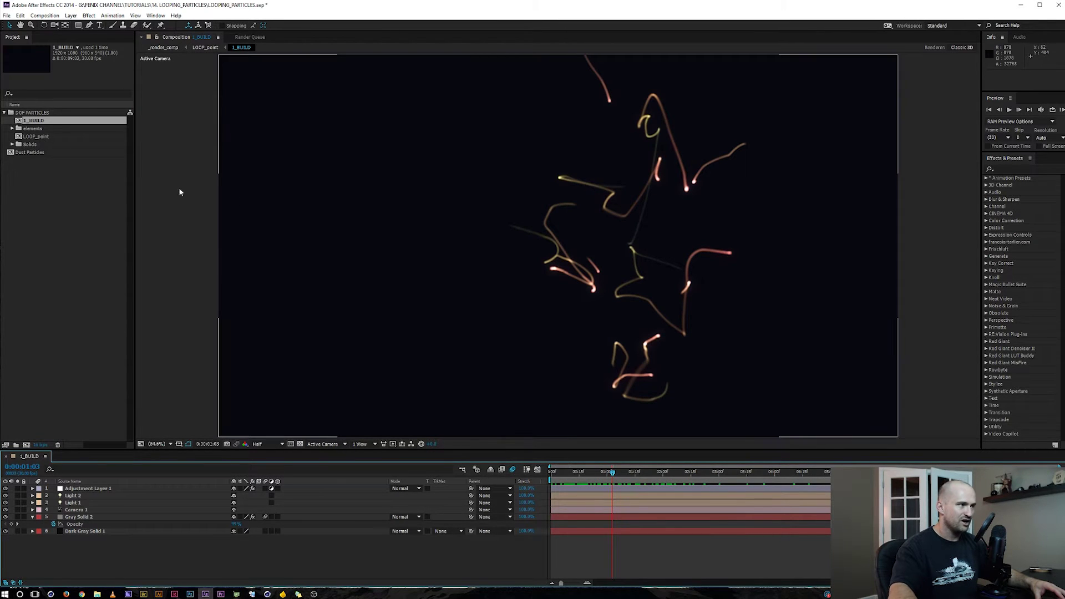
left_click(31, 137)
double_click(32, 137)
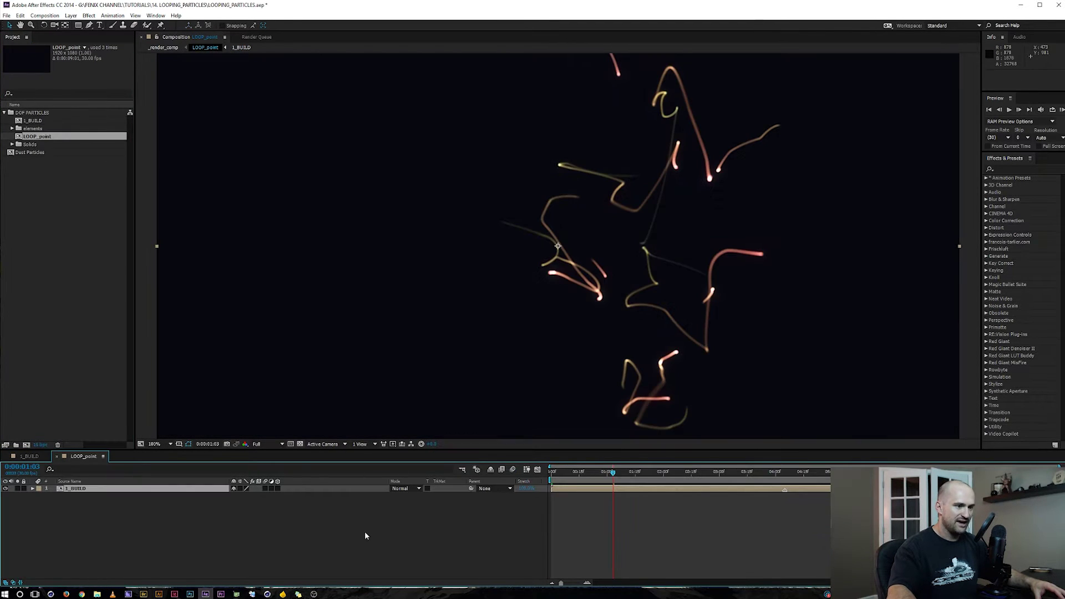
left_click_drag(576, 473, 550, 472)
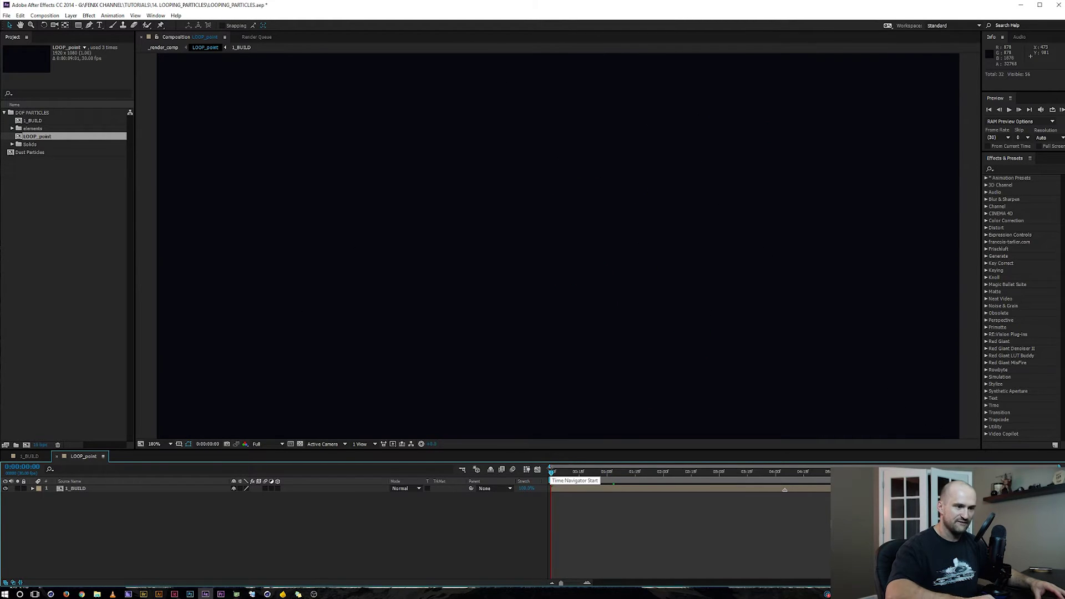
key("End")
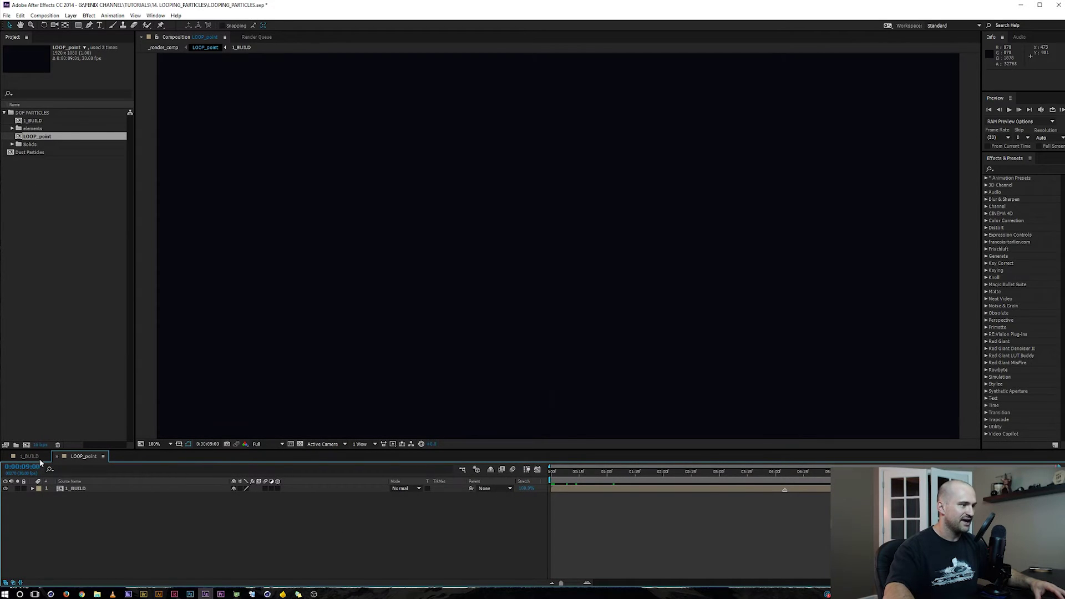
left_click(56, 176)
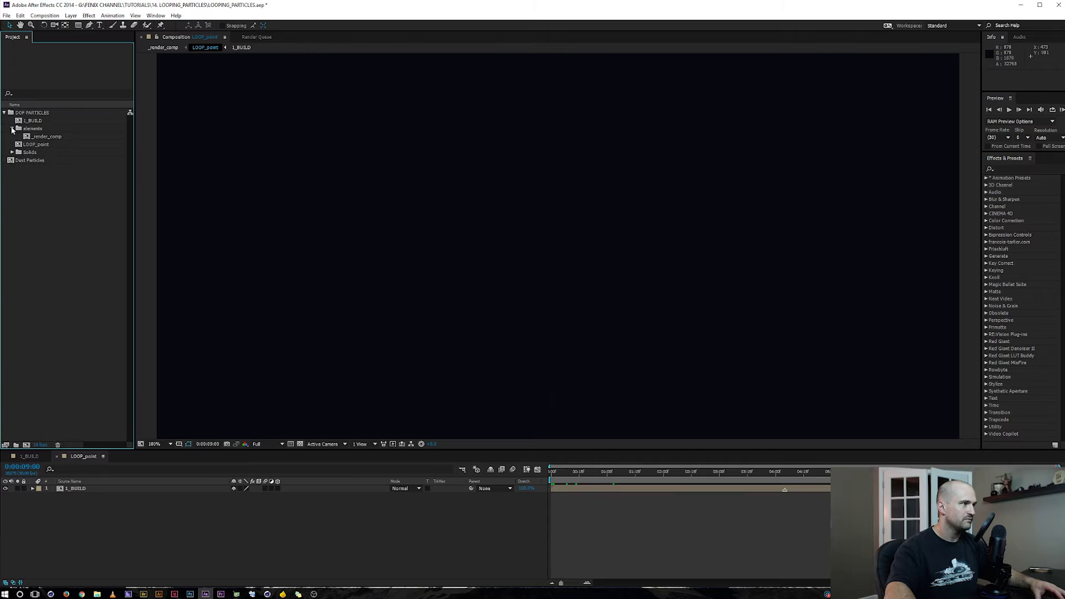
- Open _render_comp, move to 0:00:01:21 and fit the composition to the viewer
double_click(47, 137)
left_click(577, 473)
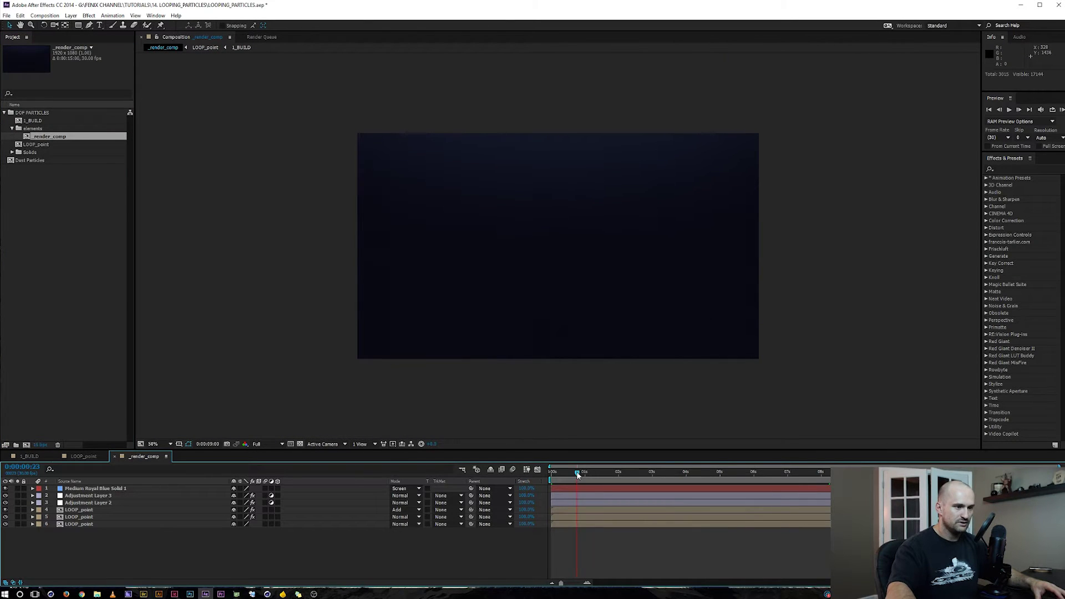
left_click_drag(577, 475, 607, 472)
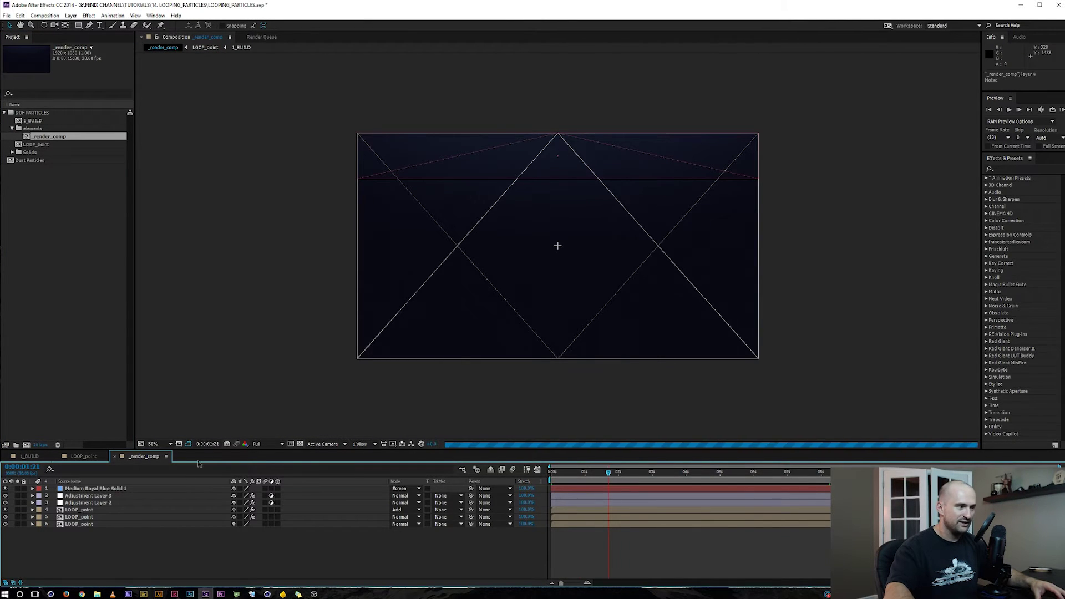
left_click(156, 444)
left_click(161, 304)
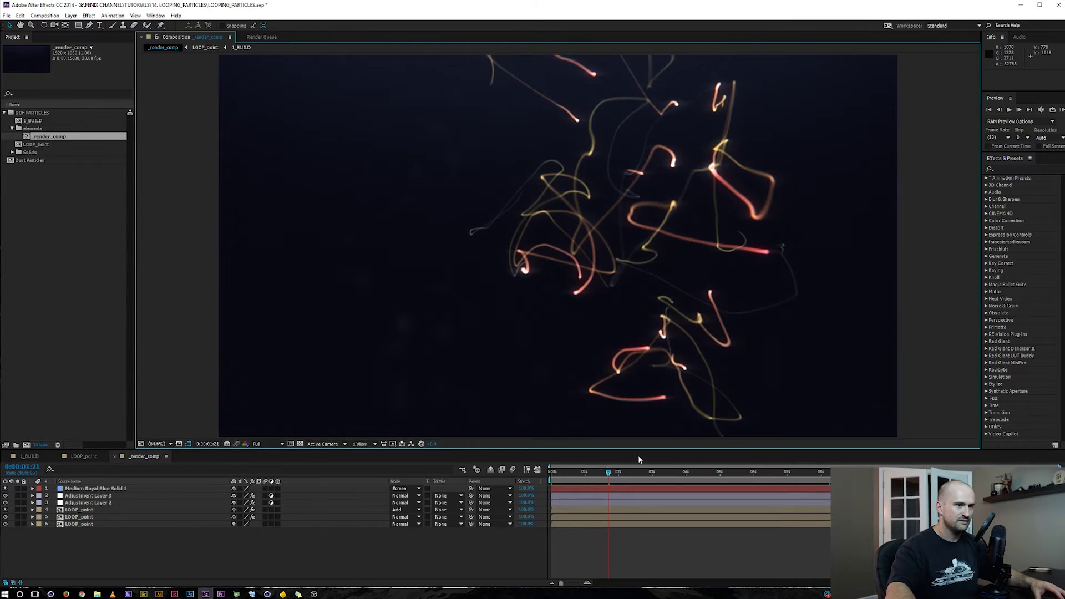
- Play the render comp, set preview Resolution to Third, and run then stop a RAM preview
key("space")
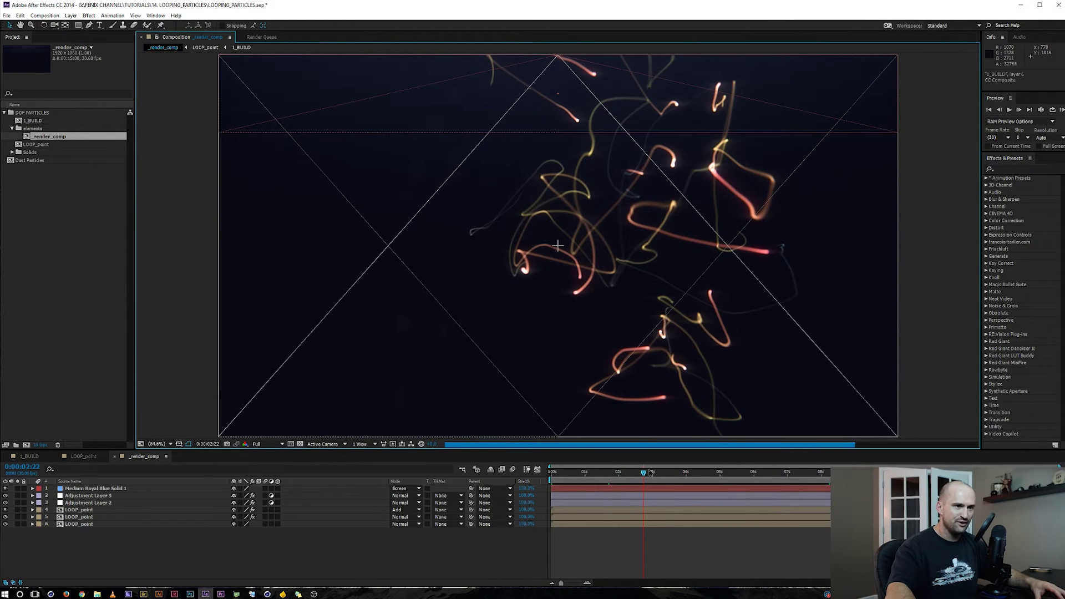
left_click(667, 470)
key("space")
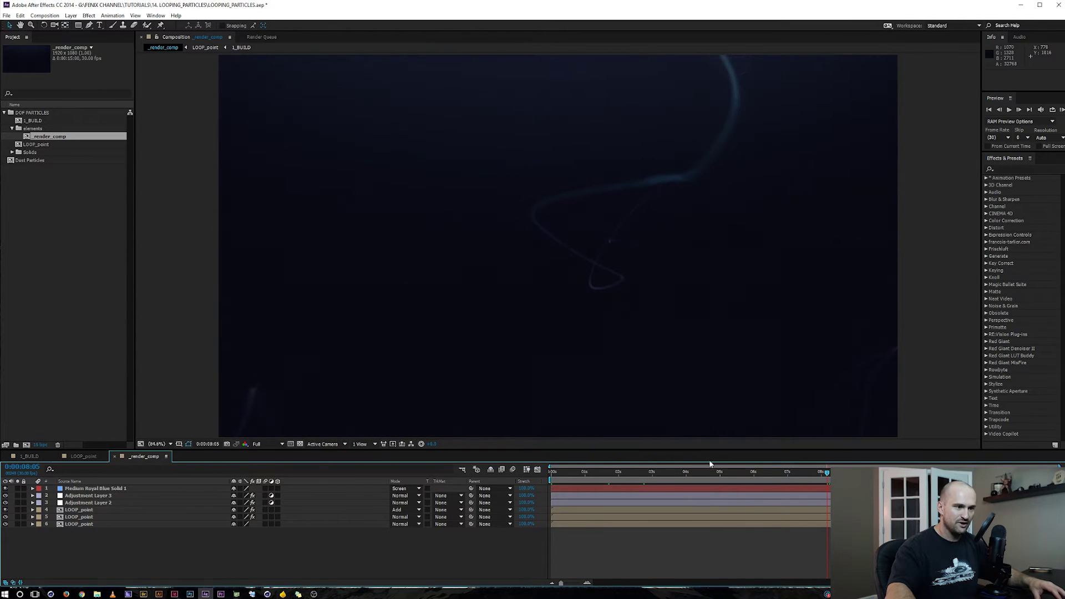
left_click(267, 444)
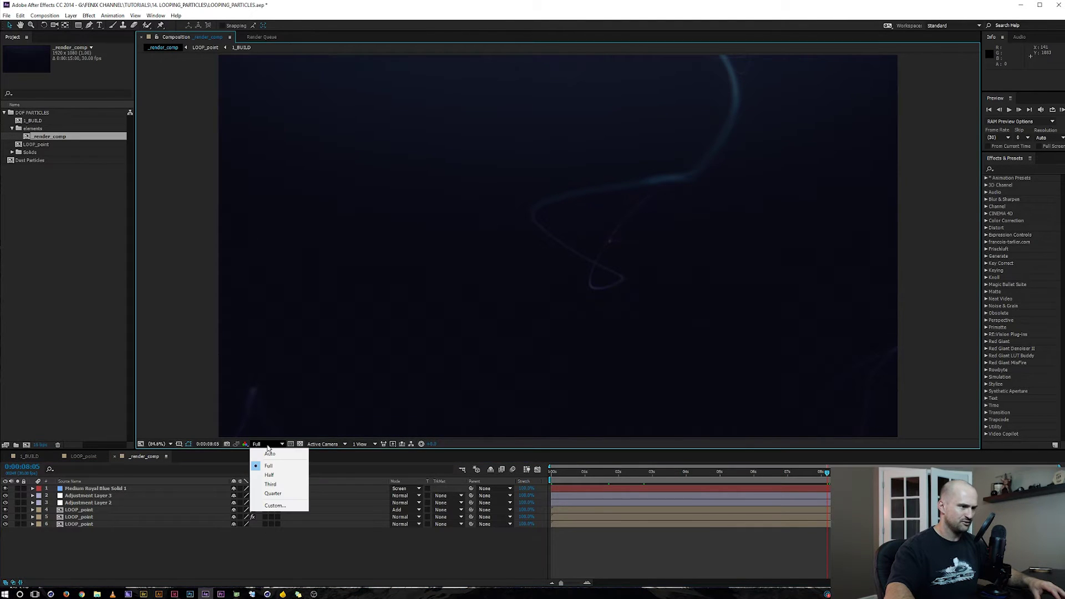
left_click(270, 484)
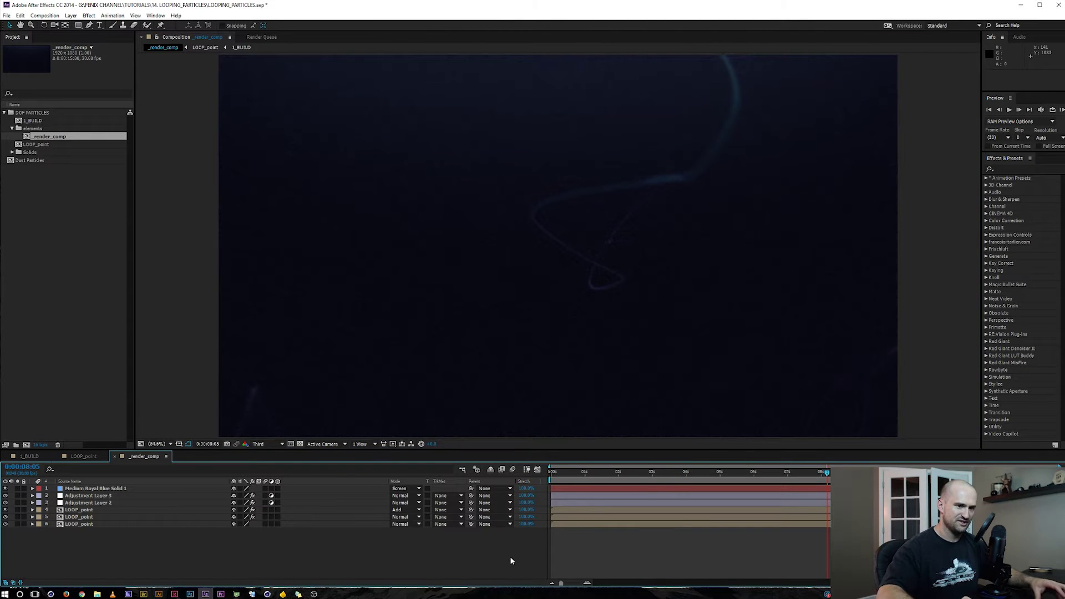
key("space")
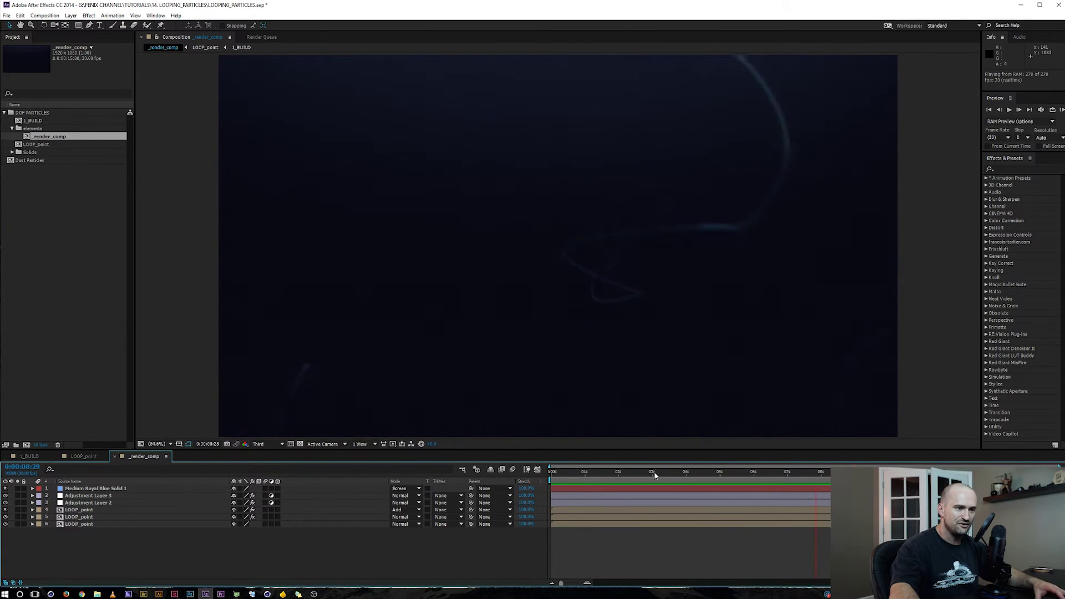
key("space")
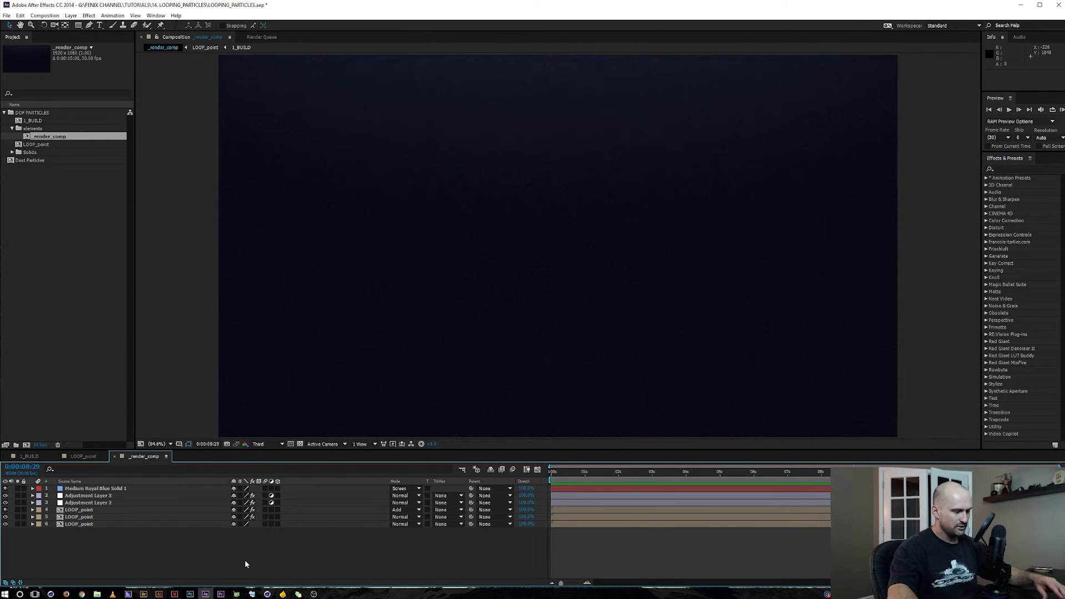
- Close all comps, open Dust Particles and scrub to 0:00:01:23
key("ctrl+shift+w")
left_click(86, 228)
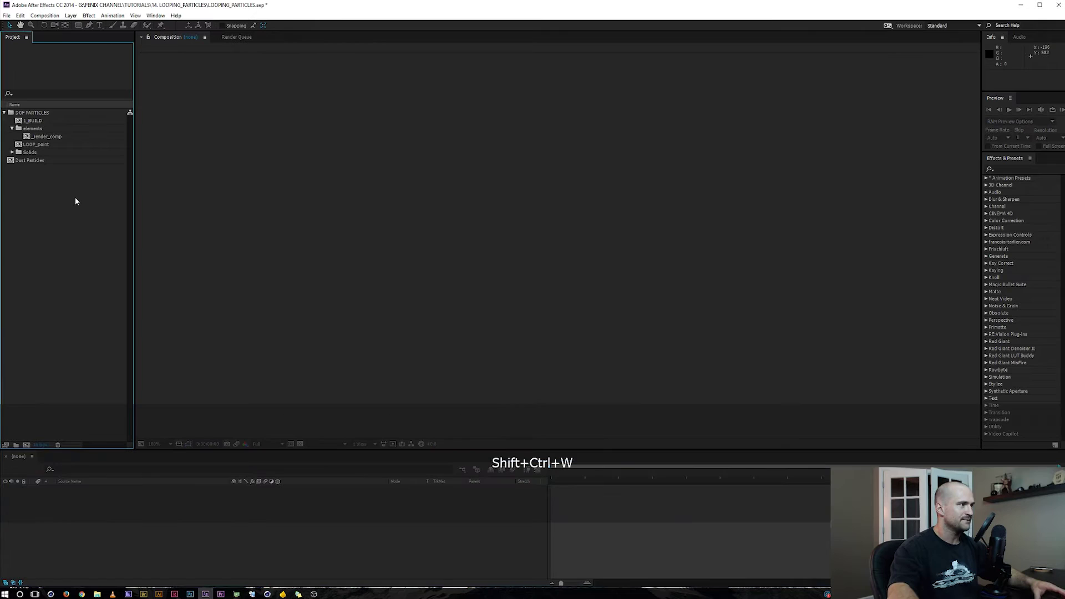
double_click(28, 160)
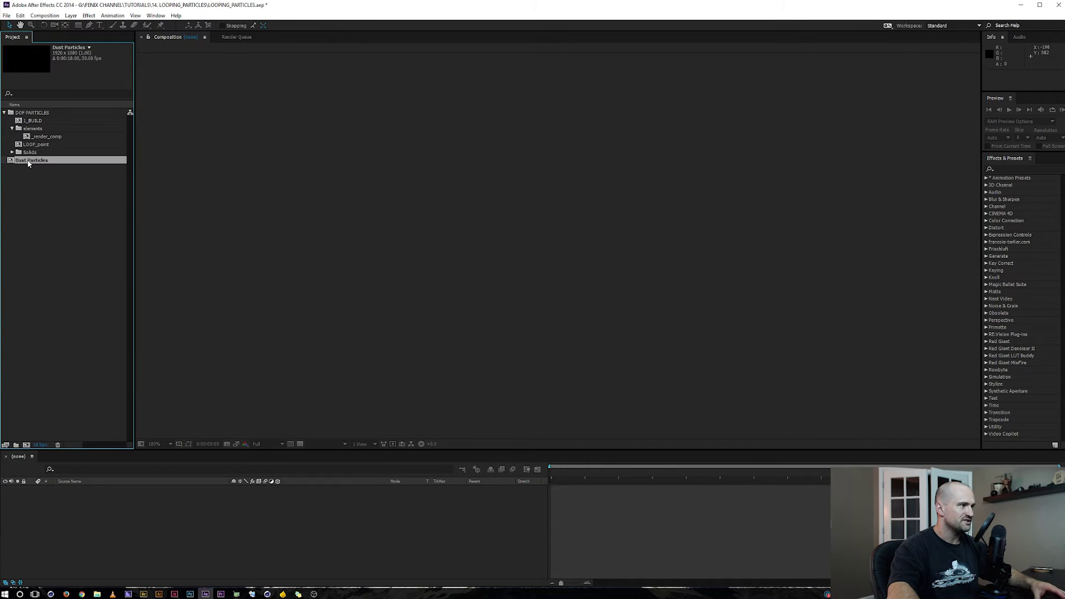
left_click(523, 474)
left_click_drag(524, 474, 488, 471)
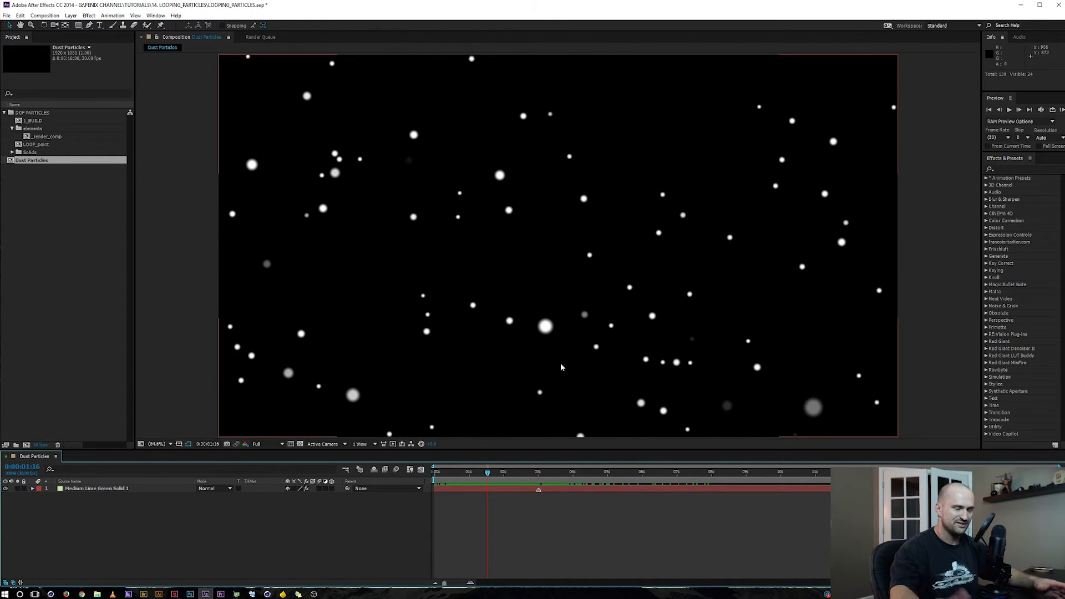
mouse_move(488, 472)
left_mouse_down()
mouse_move(511, 472)
mouse_move(487, 471)
mouse_move(501, 474)
left_mouse_up()
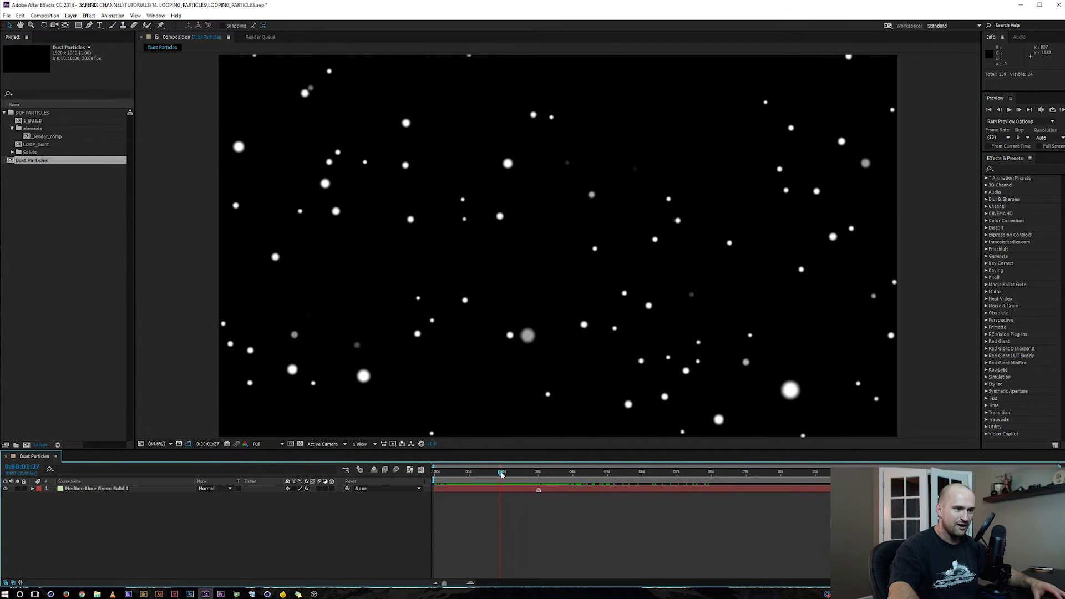
- Show Effect Controls for Medium Lime Green Solid 1 and expand its Particular effect
left_click(477, 488)
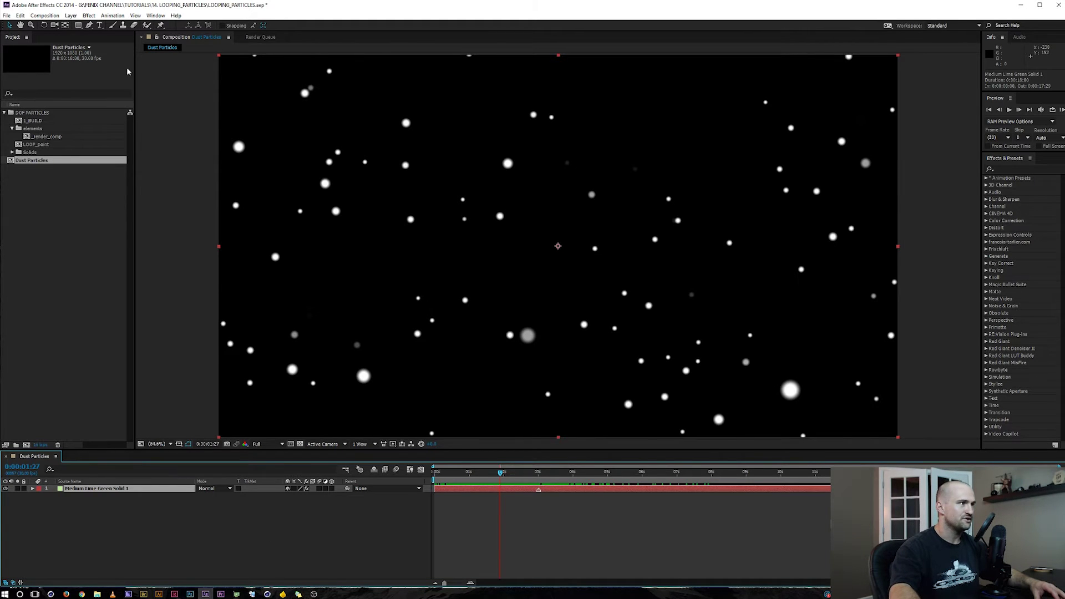
left_click(154, 16)
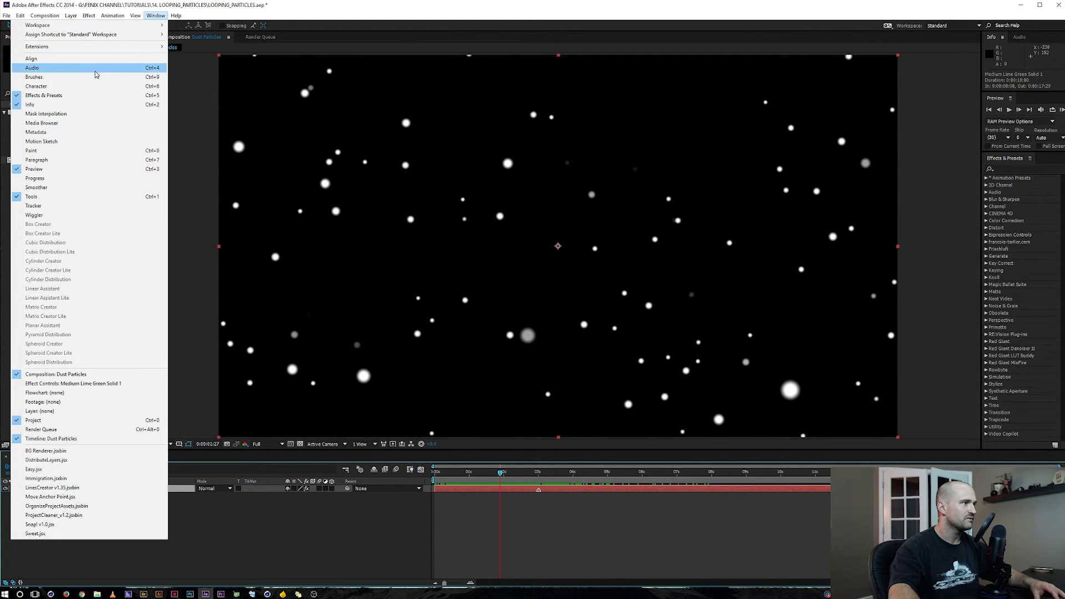
left_click(94, 384)
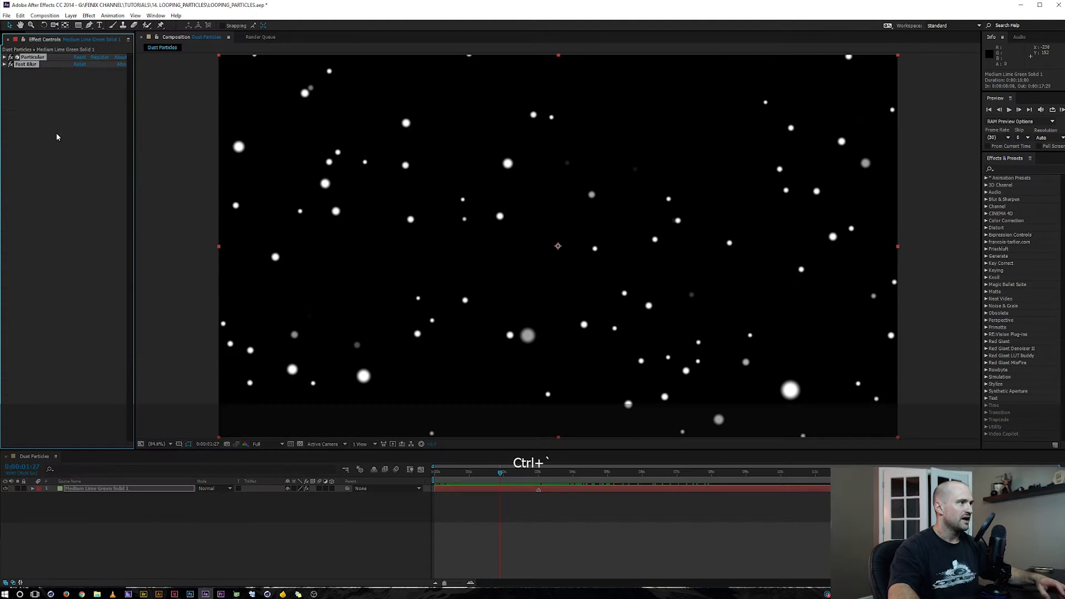
left_click(57, 137)
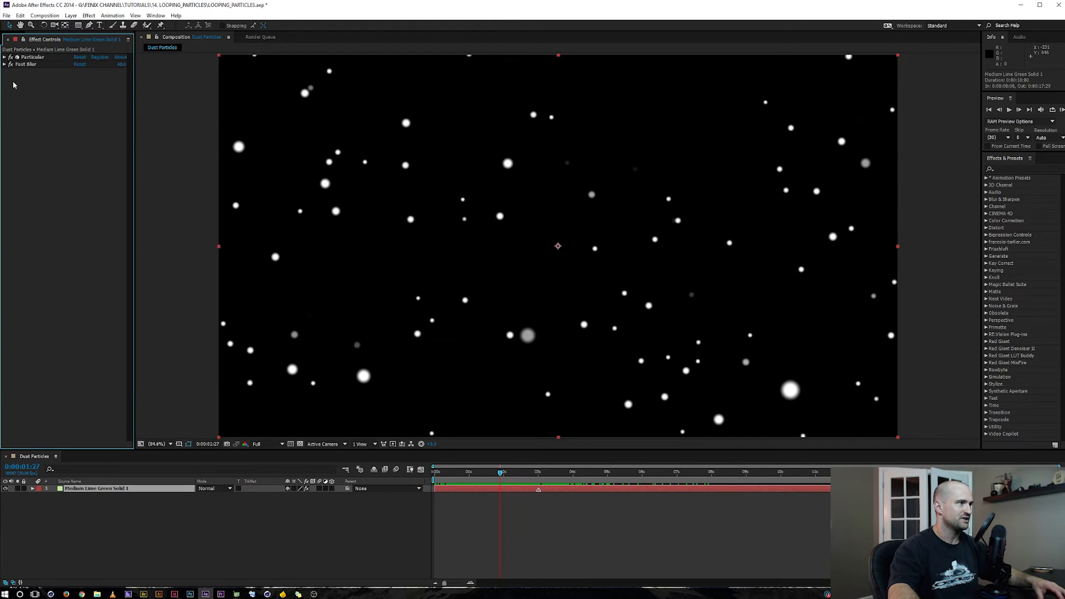
left_click(4, 58)
left_click(221, 546)
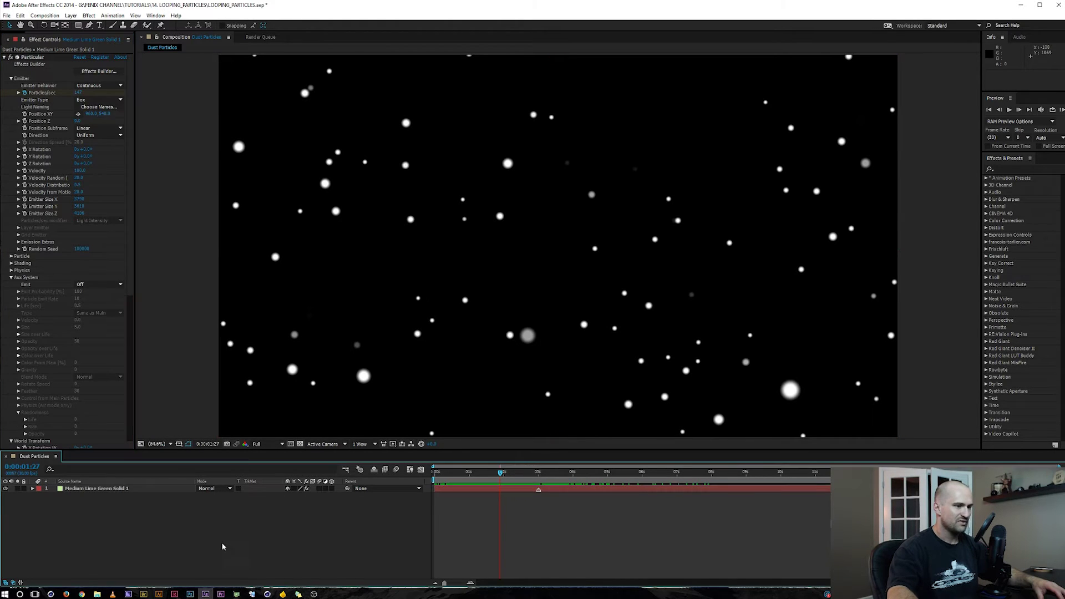
- Scrub the particles building up, revealing the Particles/sec keyframes and the Particle settings group
left_click(435, 472)
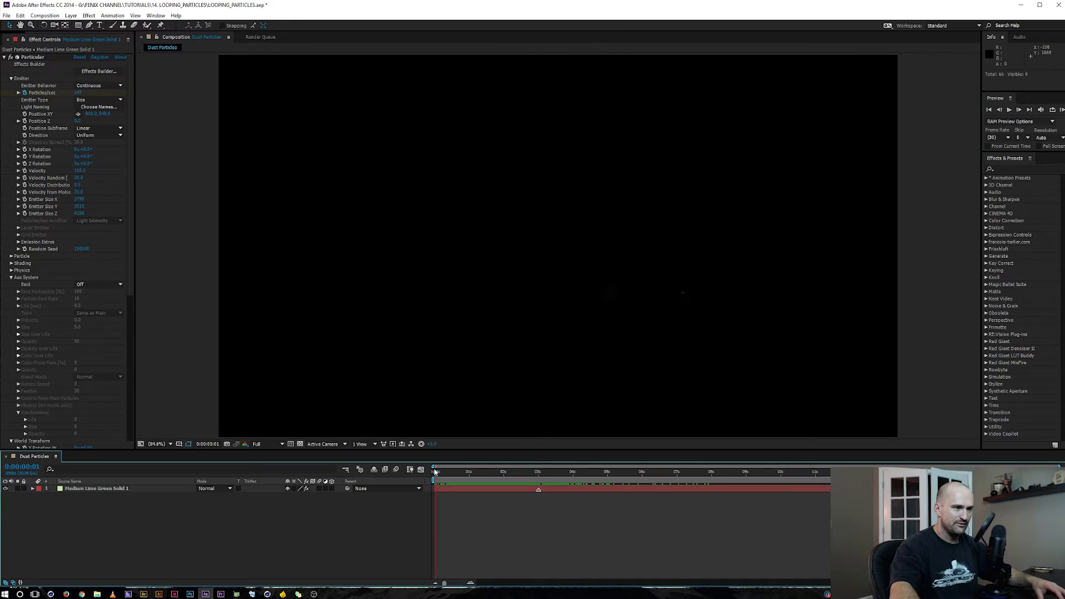
left_click_drag(435, 472, 485, 478)
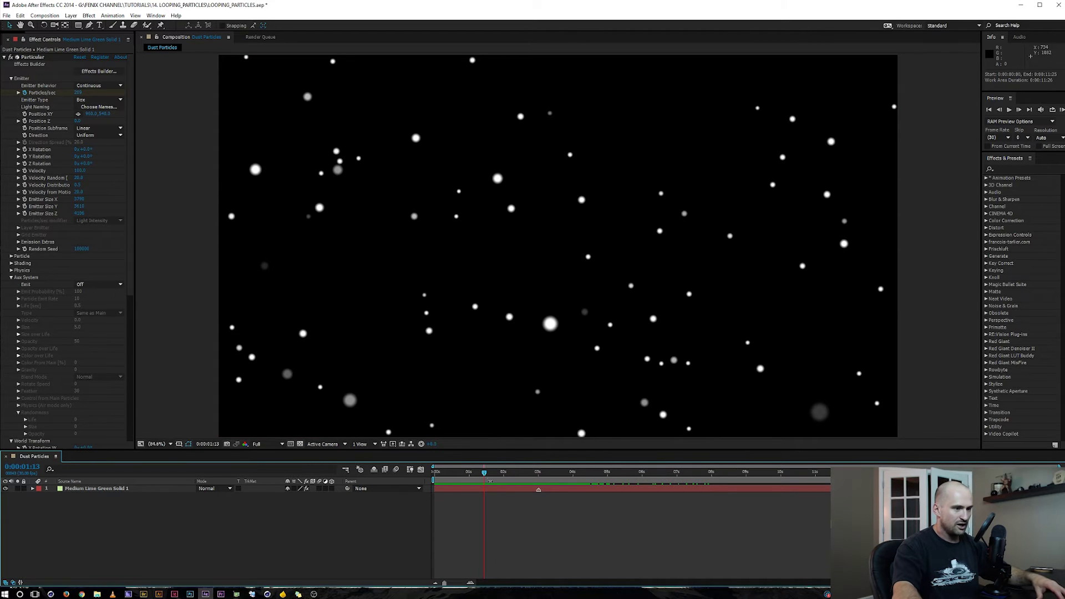
key("u")
mouse_move(485, 472)
left_mouse_down()
mouse_move(445, 472)
mouse_move(495, 472)
left_mouse_up()
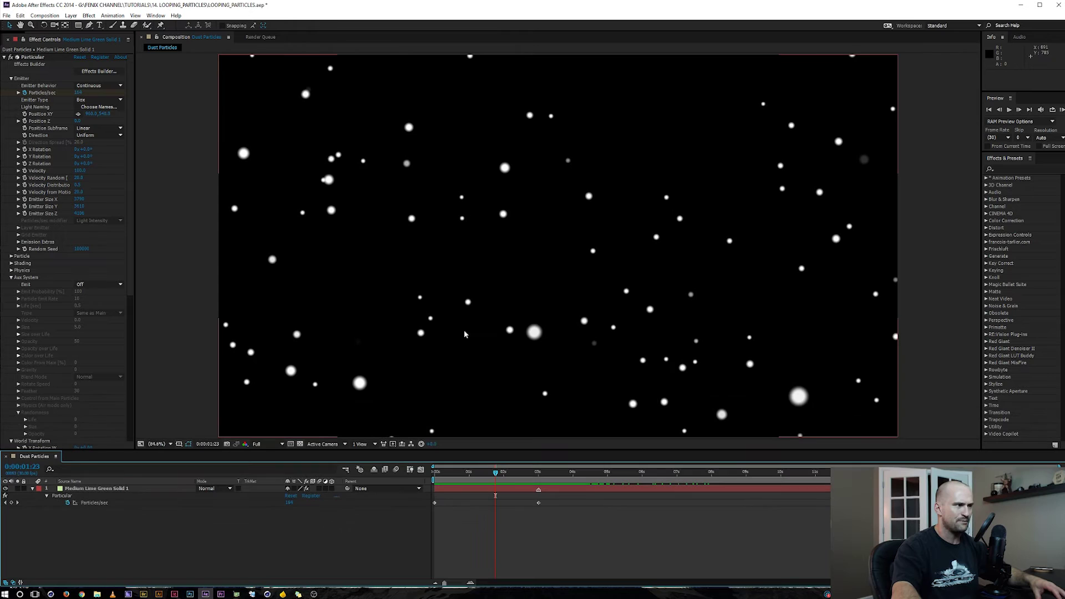
scroll(67, 222, "down", 2)
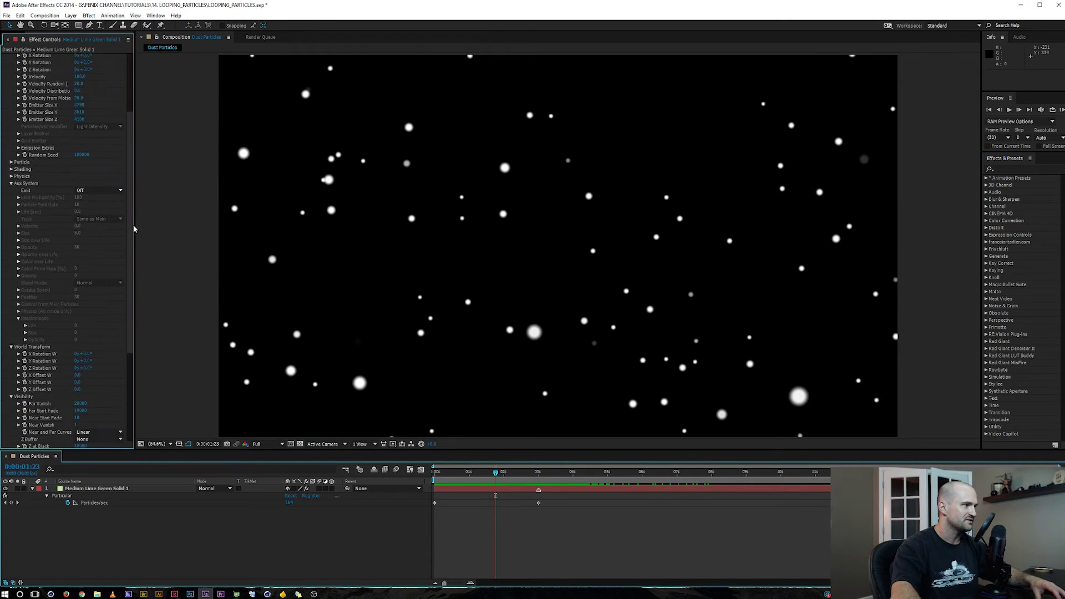
left_click(11, 209)
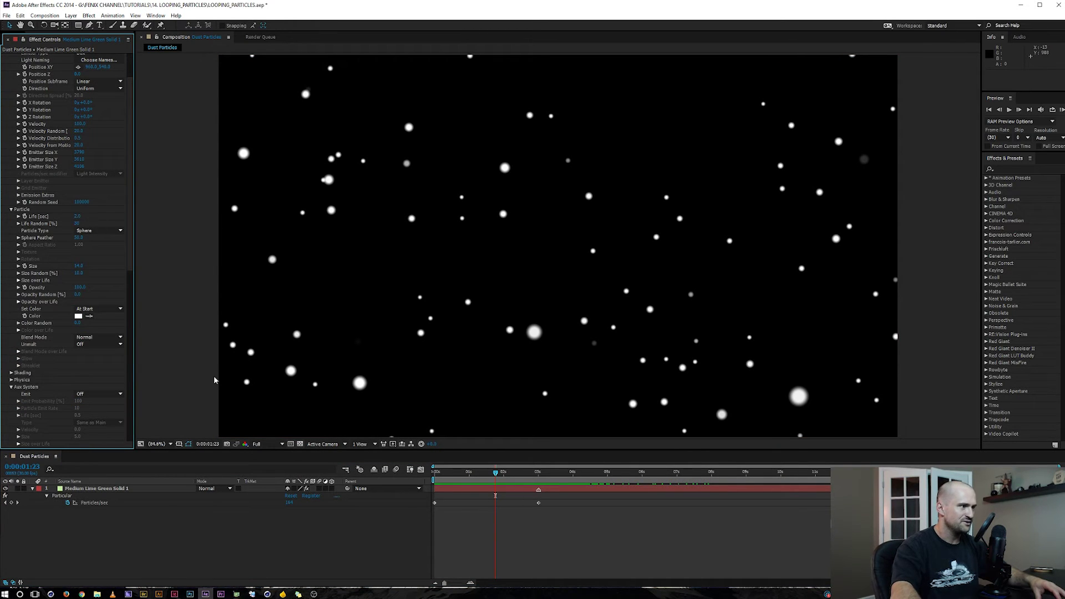
left_click(26, 489)
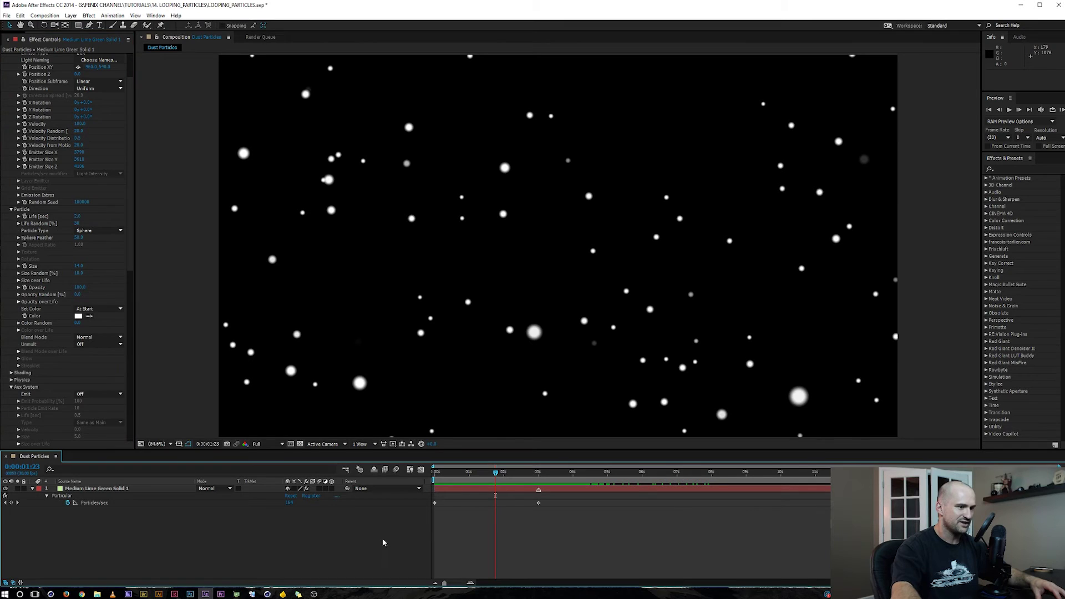
left_click(33, 489)
left_click(183, 531)
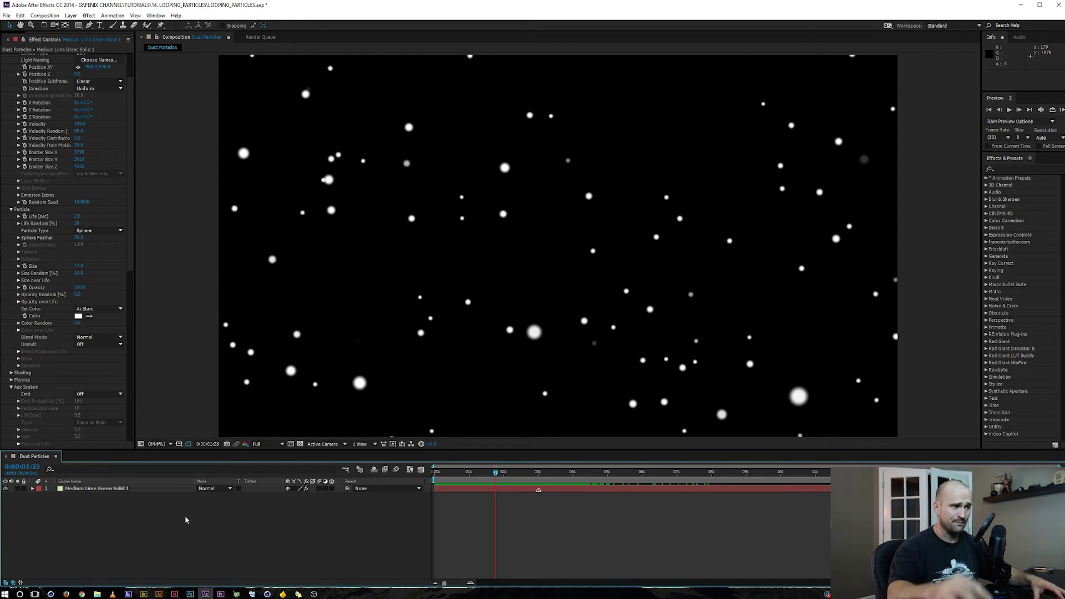
- Shift the Particles/sec end keyframe to 0:00:03:00 and scrub to 0:00:04:21 where particles vanish
left_click(528, 488)
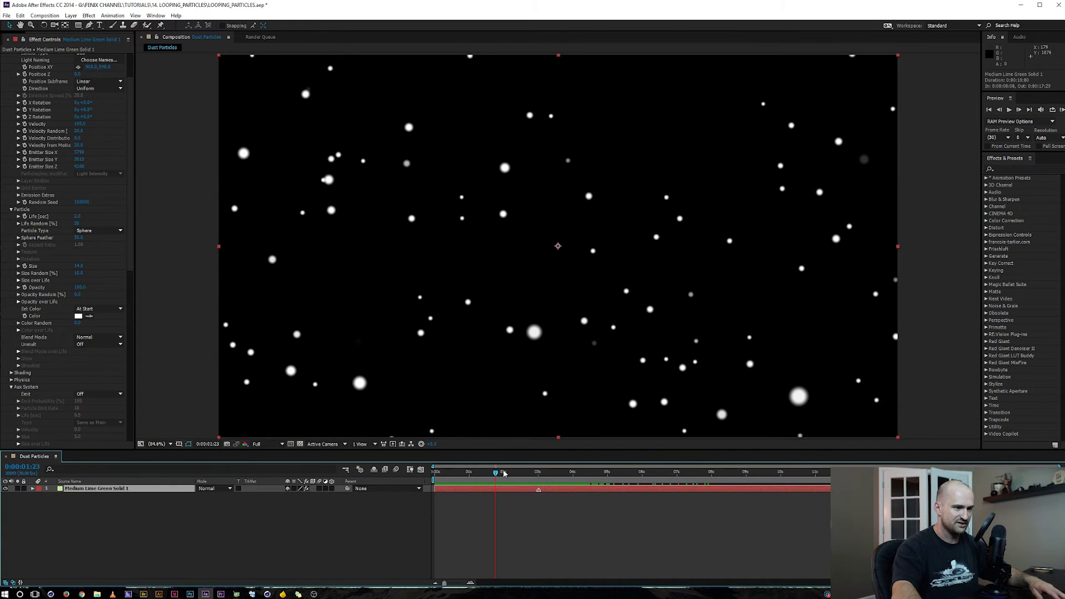
left_click(504, 473)
key("u")
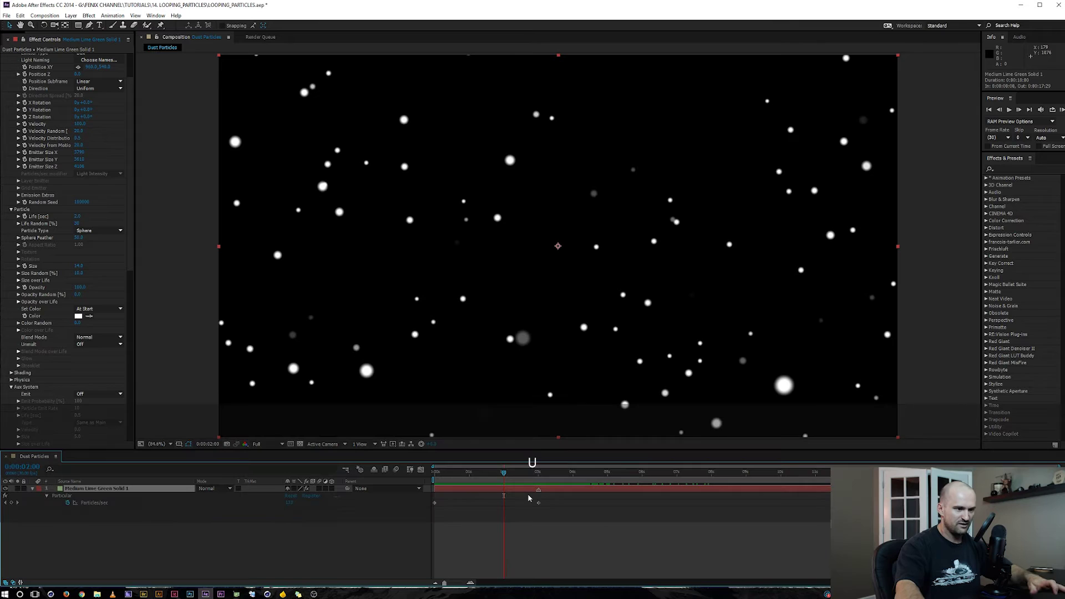
left_click(529, 473)
left_click_drag(530, 473, 537, 473)
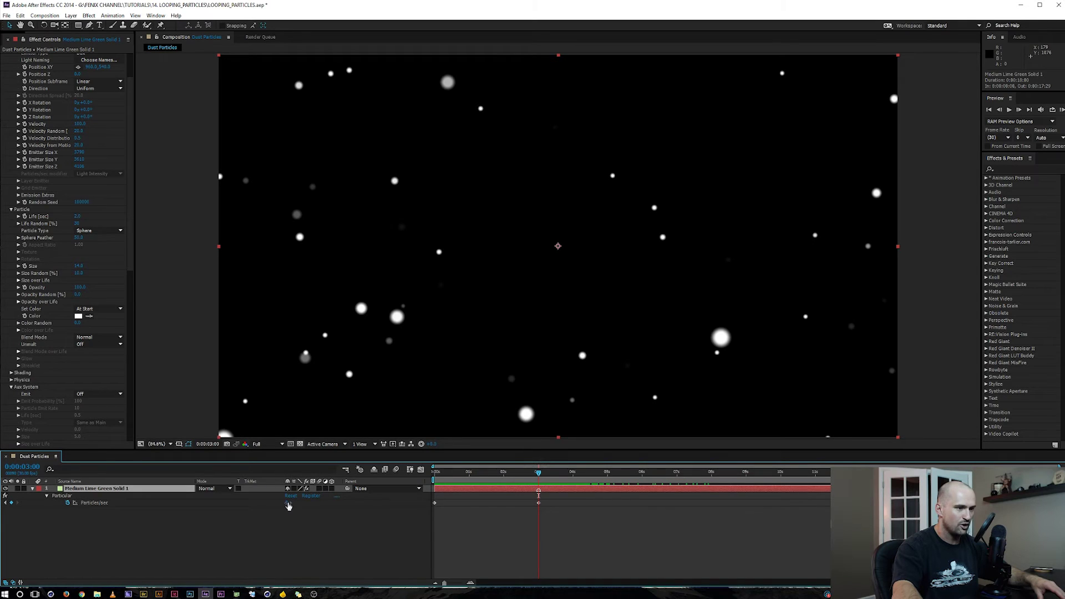
left_click(525, 473)
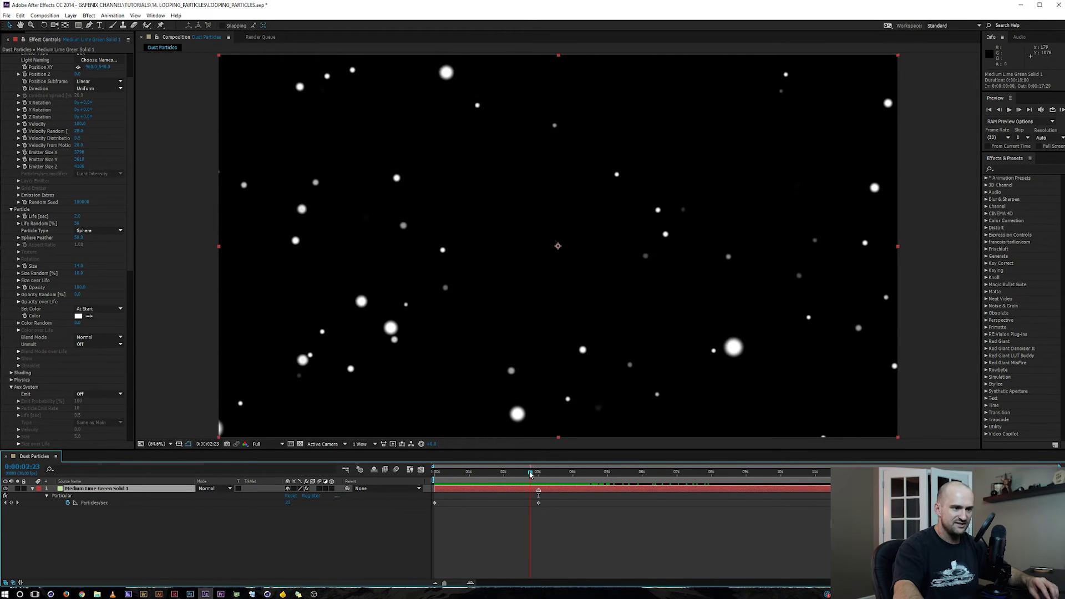
mouse_move(525, 474)
left_mouse_down()
mouse_move(539, 502)
mouse_move(573, 503)
mouse_move(553, 499)
mouse_move(541, 474)
mouse_move(566, 474)
mouse_move(538, 474)
mouse_move(561, 474)
mouse_move(539, 473)
mouse_move(538, 503)
left_mouse_up()
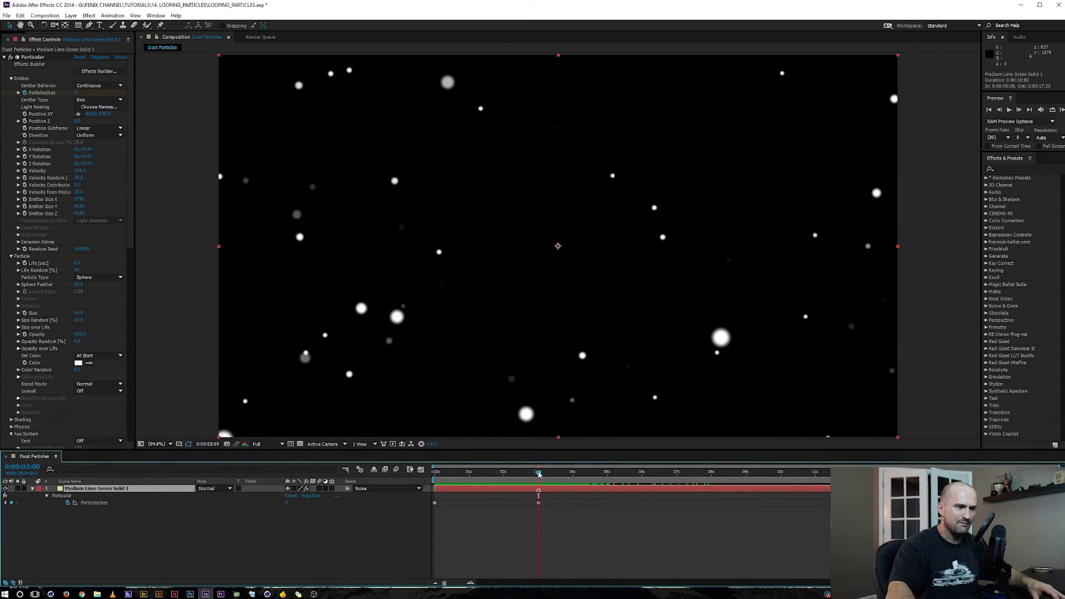
left_click_drag(538, 473, 599, 473)
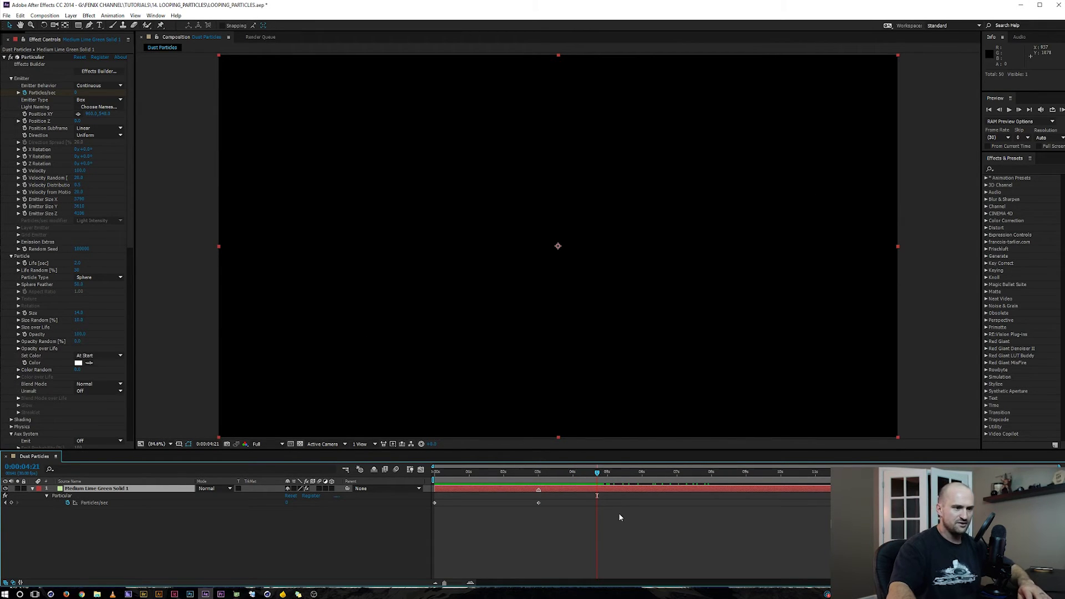
- Trim the particle solid to end at 0:00:04:21 and extend the work area to about 8 seconds
left_click(574, 492)
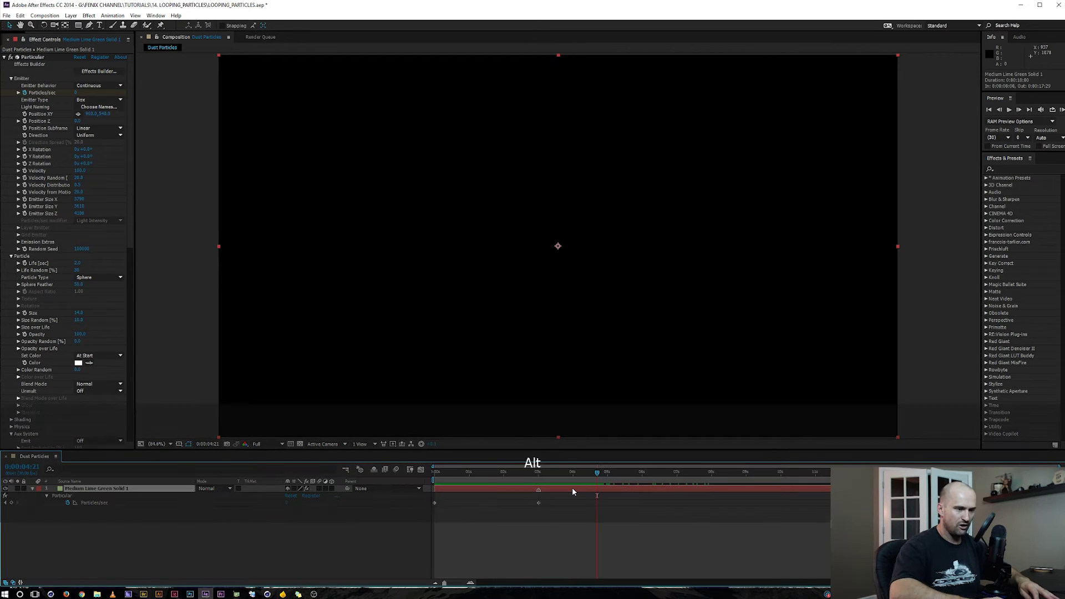
key("alt+bracketright")
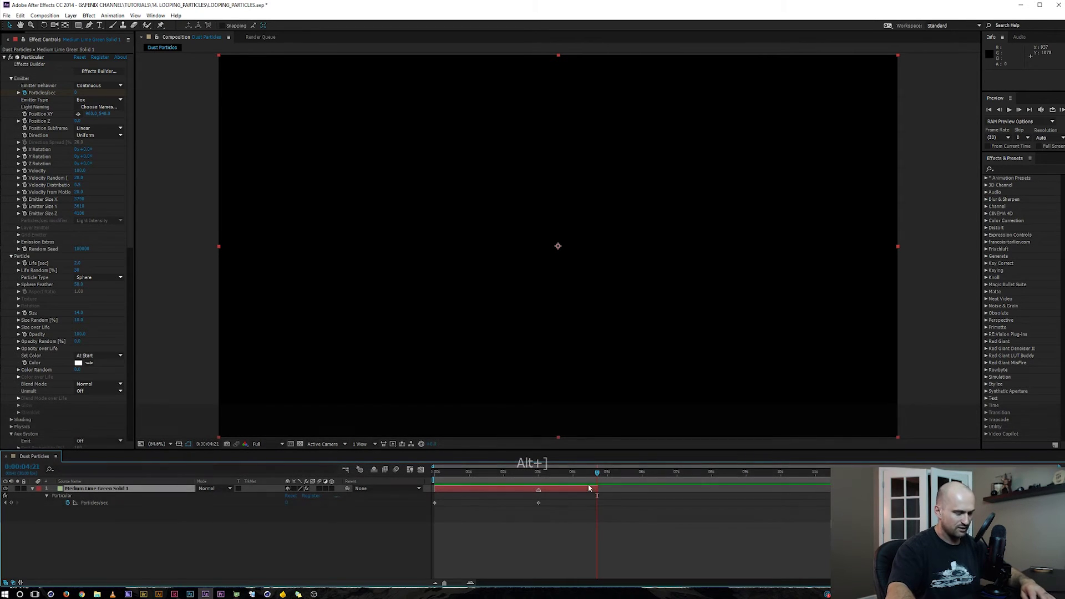
key("n")
left_click_drag(600, 478, 742, 478)
- Pre-compose the particle solid into a new composition named DUST_BUILD
left_click(582, 496)
key("ctrl+shift+c")
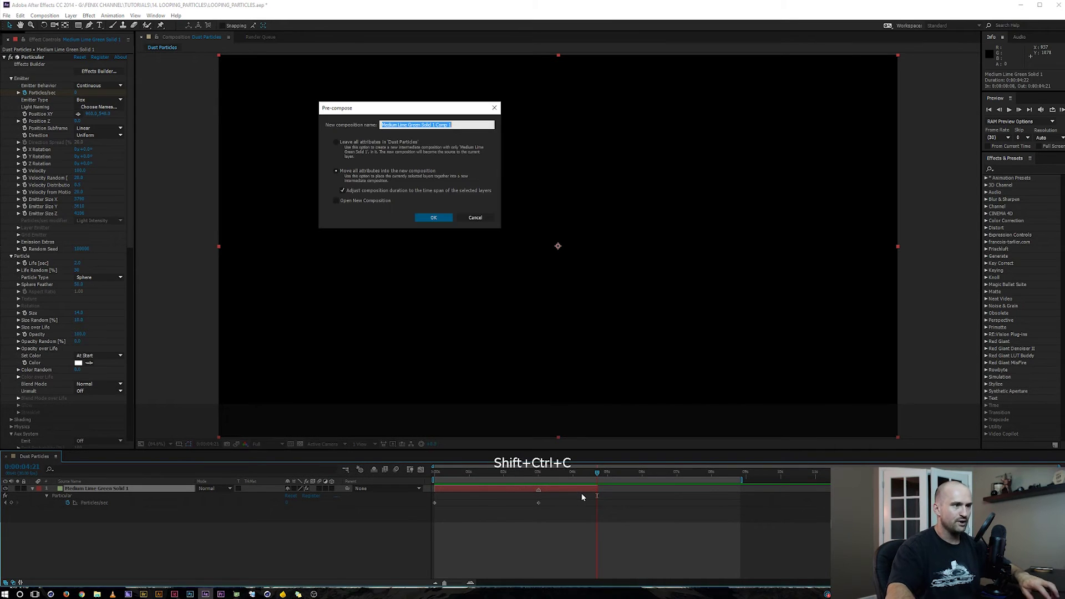
key("Caps_Lock")
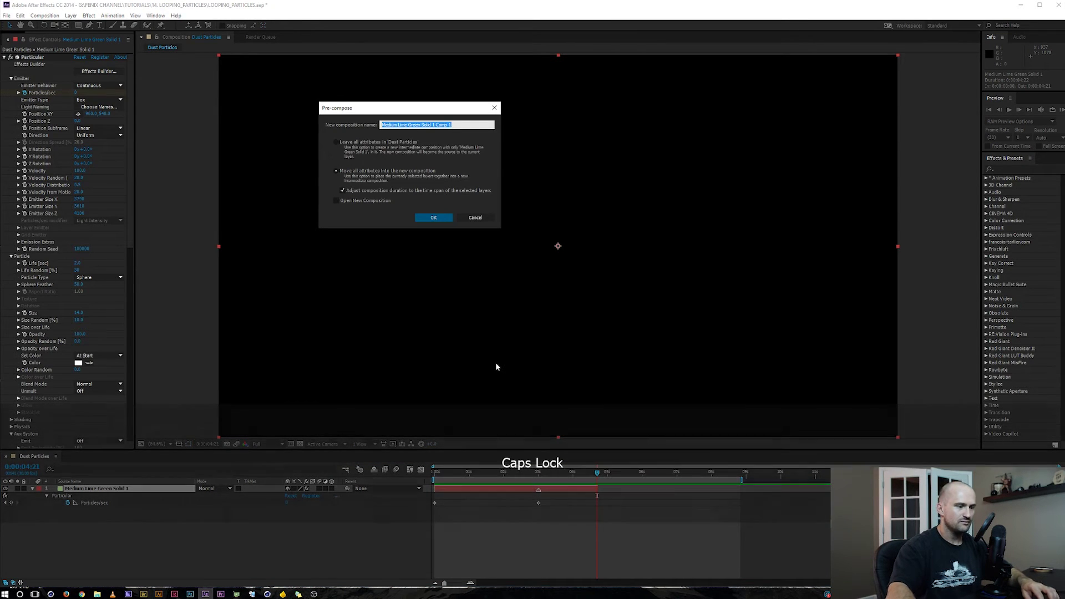
type("DUST_BUILD")
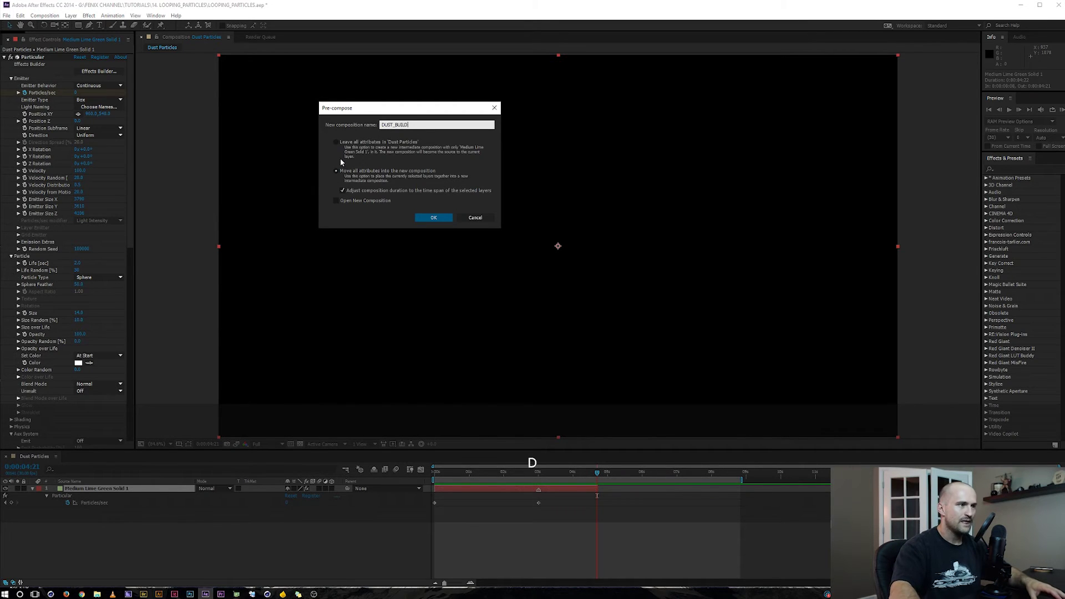
left_click(347, 158)
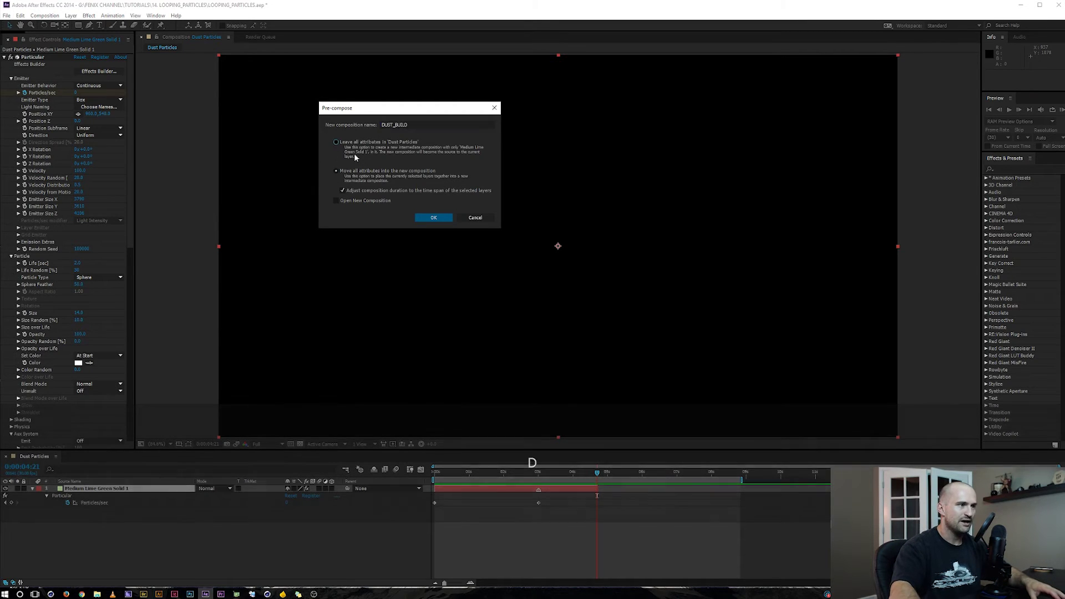
left_click(434, 218)
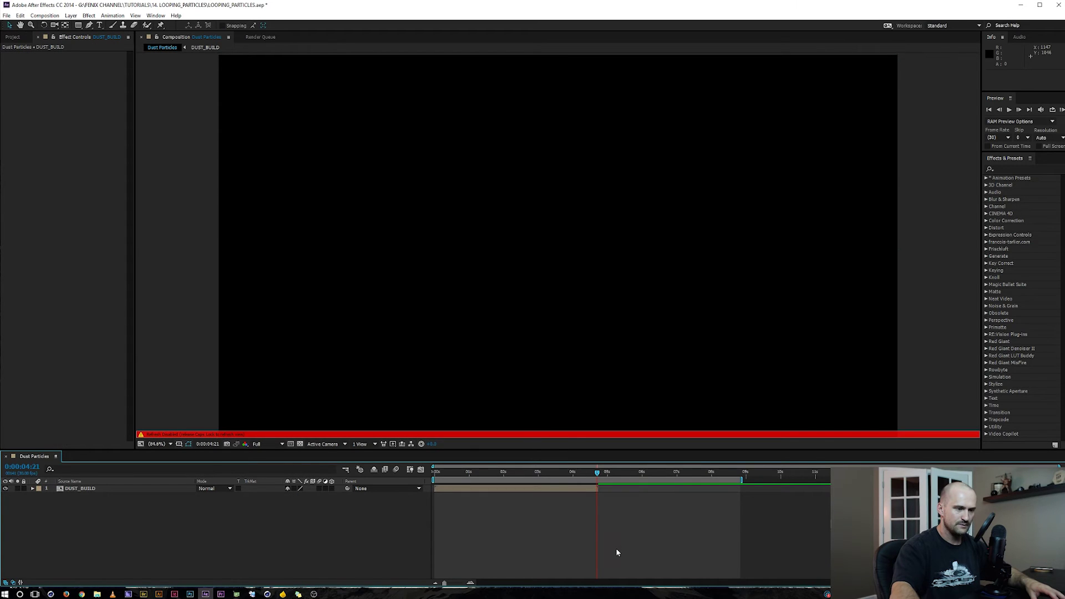
- Open DUST_BUILD, then in Dust Particles add a 3-second layer marker to the DUST_BUILD layer
double_click(570, 488)
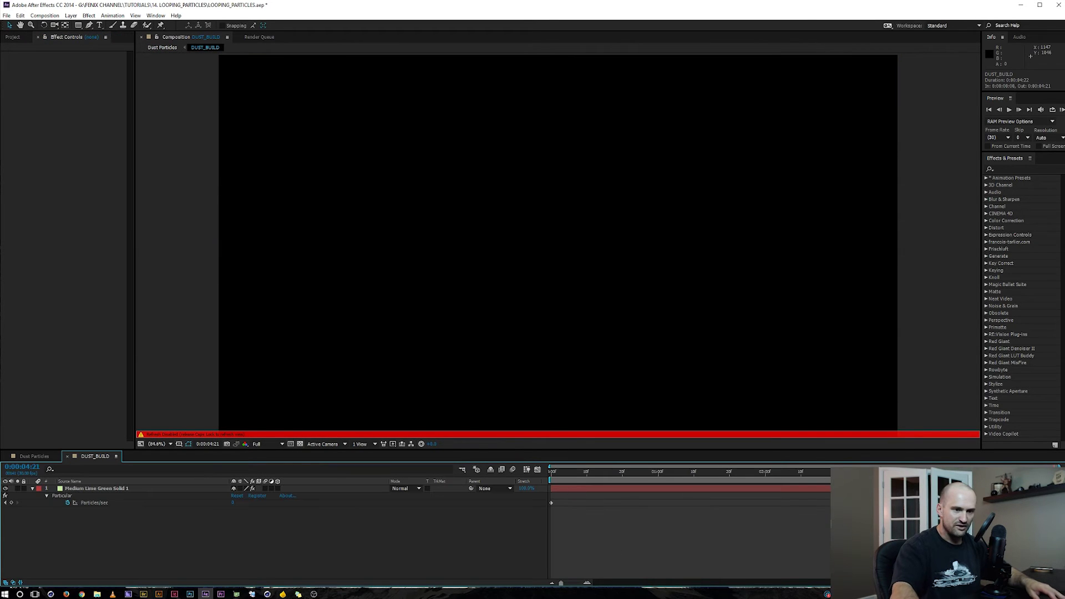
key("shift")
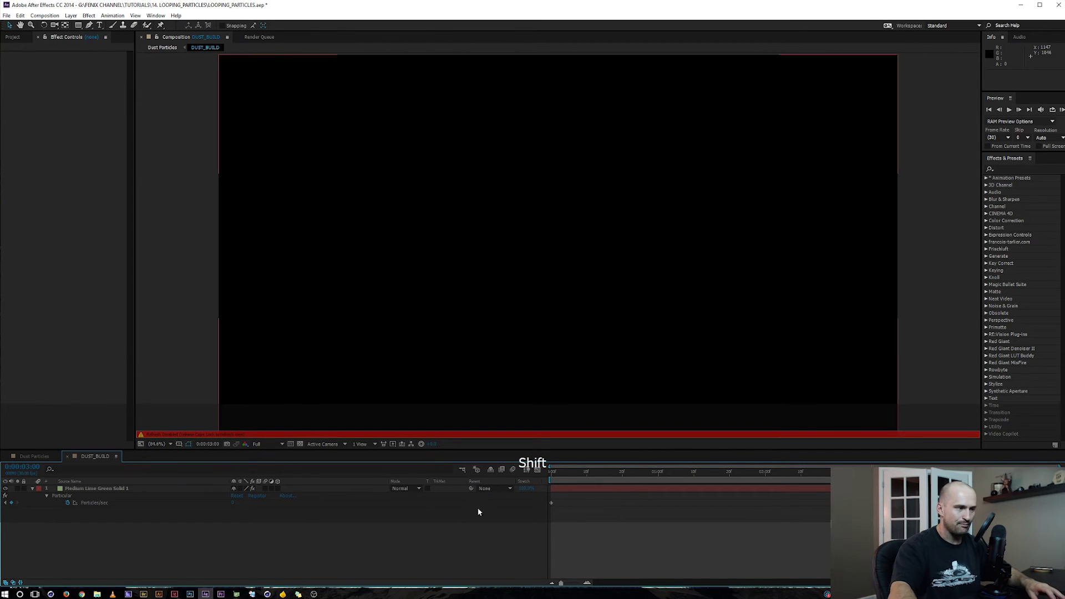
left_click(39, 455)
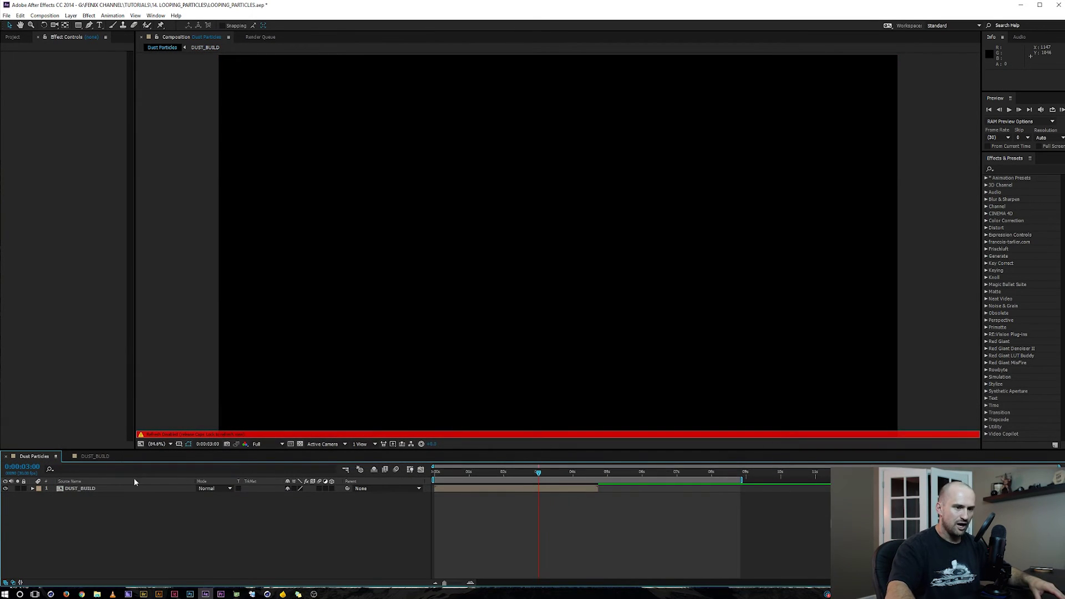
left_click(80, 489)
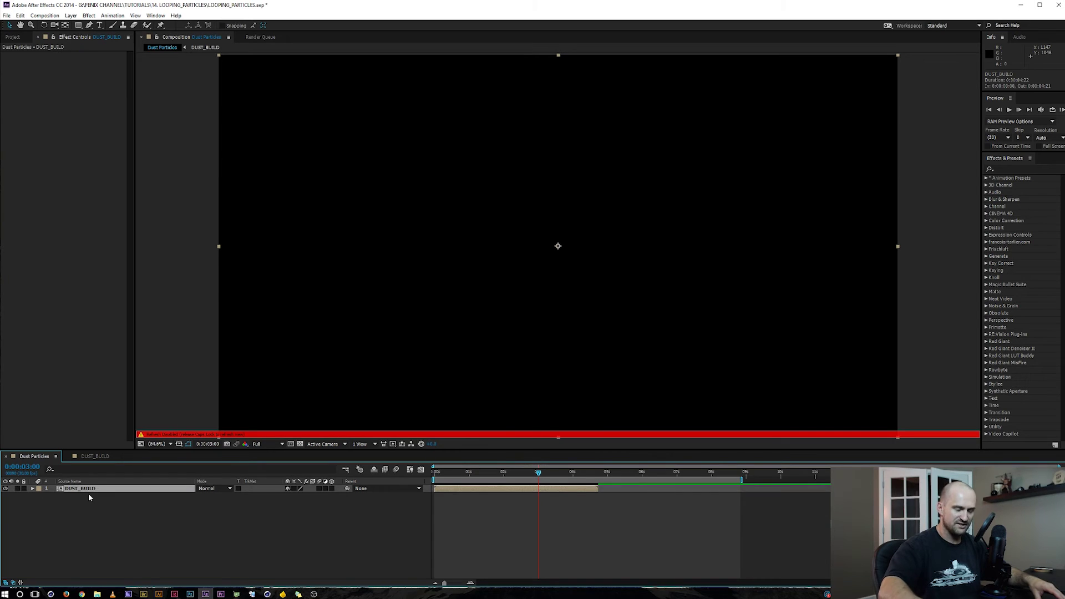
key("KP_Multiply")
left_click(272, 558)
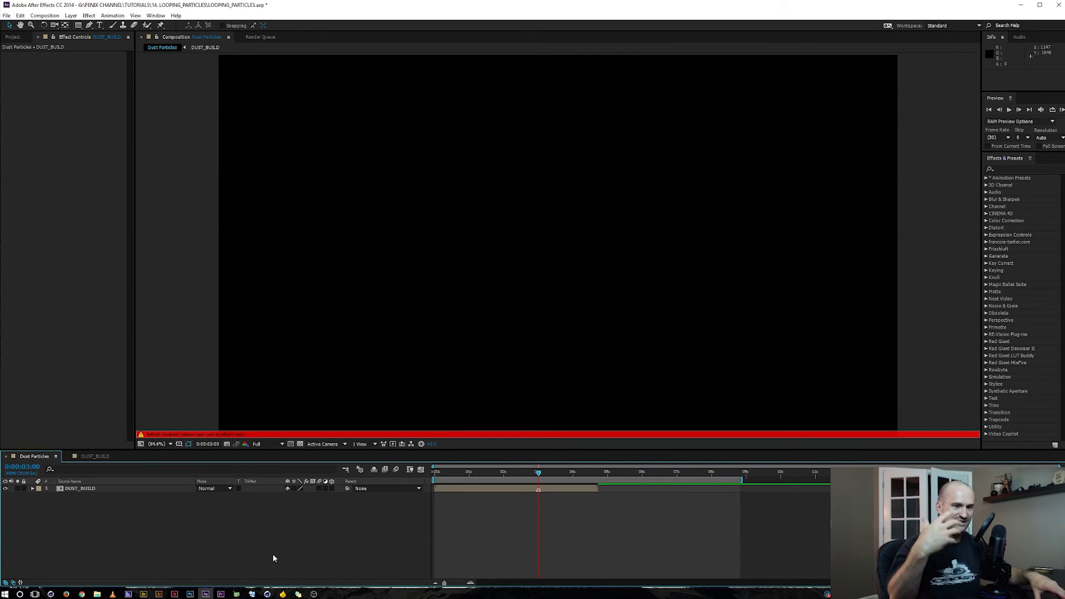
left_click(490, 490)
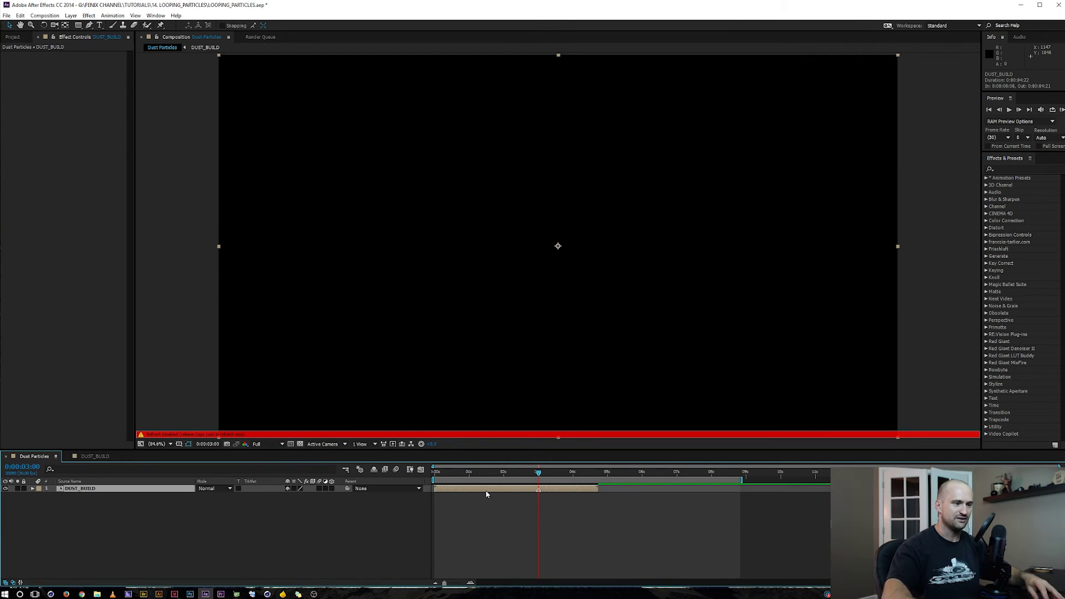
- Align DUST_BUILD to the comp start, duplicate it, and slide the top copy before 0:00
key("alt+Home")
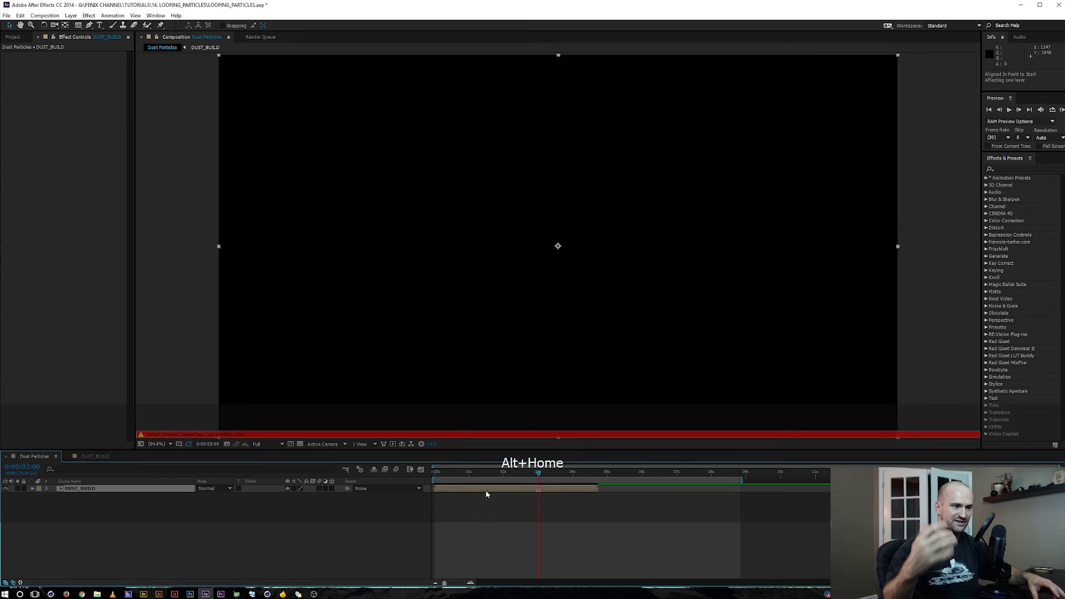
key("ctrl+d")
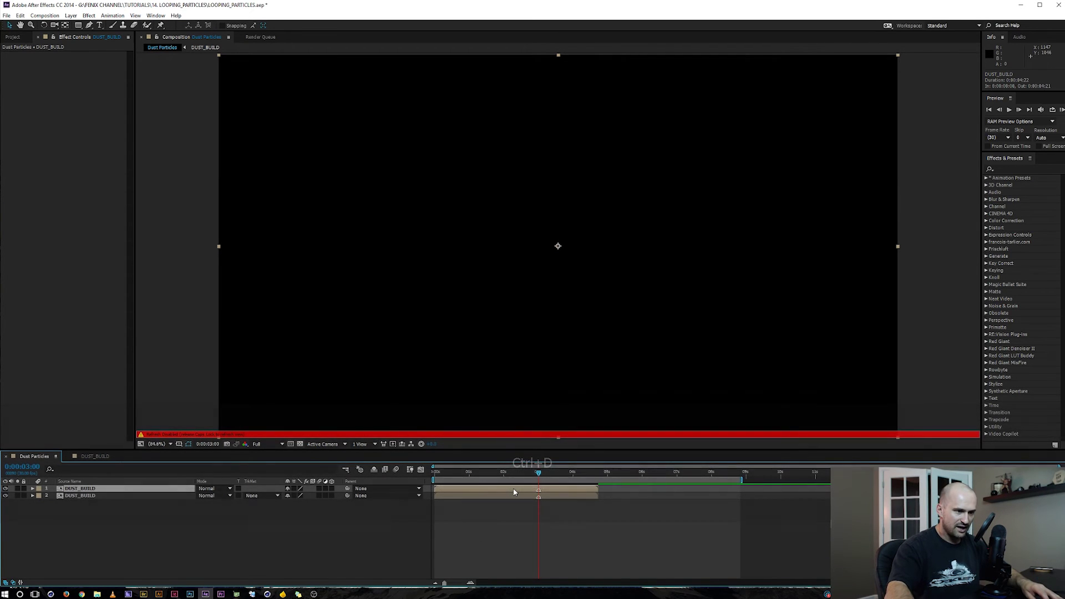
key("Home")
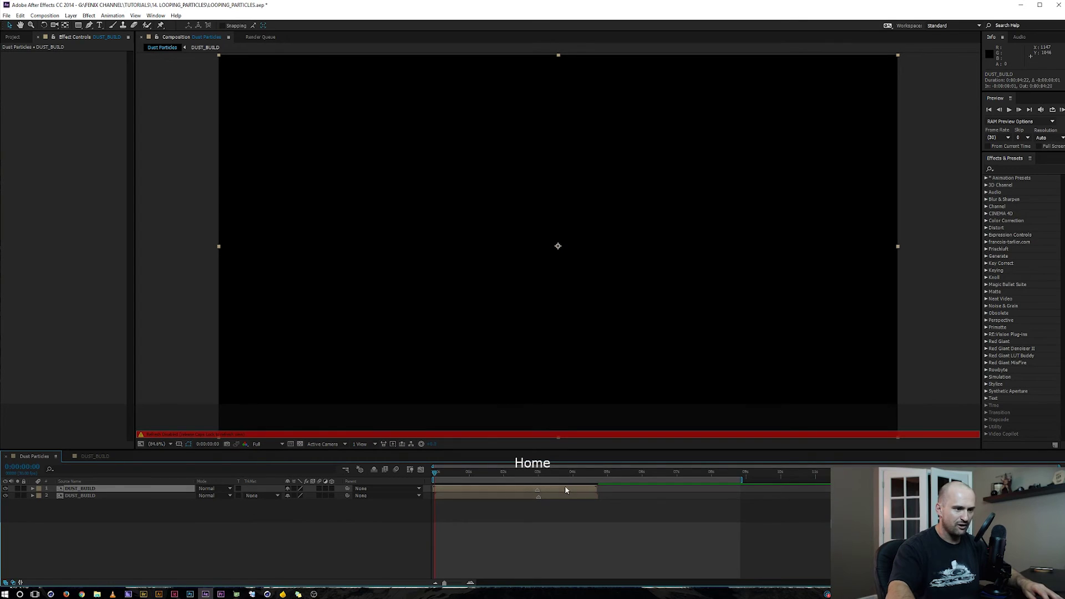
left_click_drag(564, 485, 467, 486)
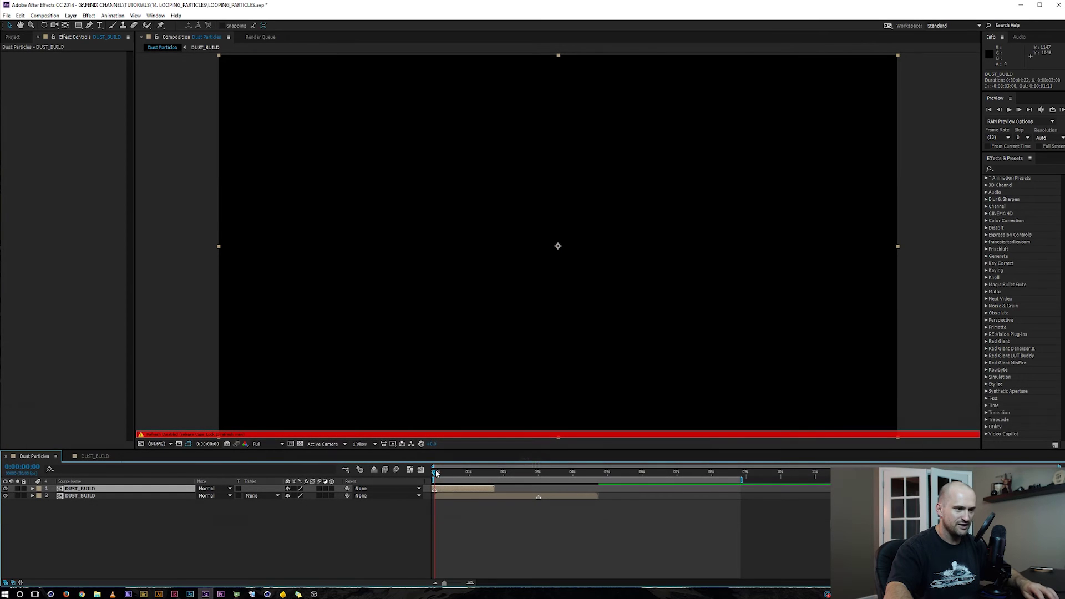
- Preview the first second and compare the first frame against a Shift+F8 snapshot
left_click_drag(435, 472, 536, 472)
key("Caps_Lock")
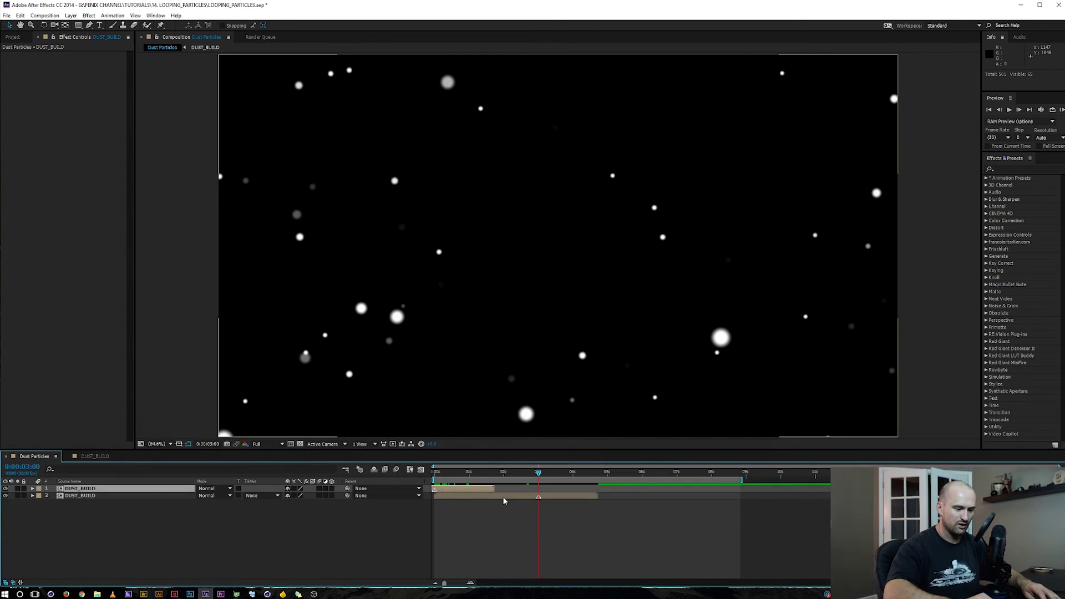
key("shift+F8")
key("Home")
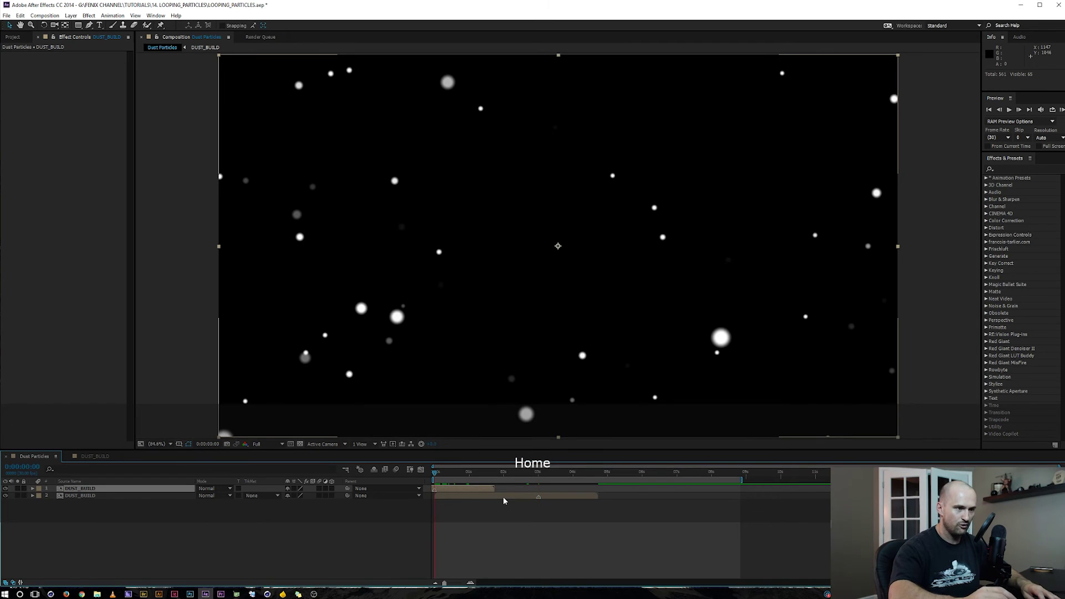
key("F8")
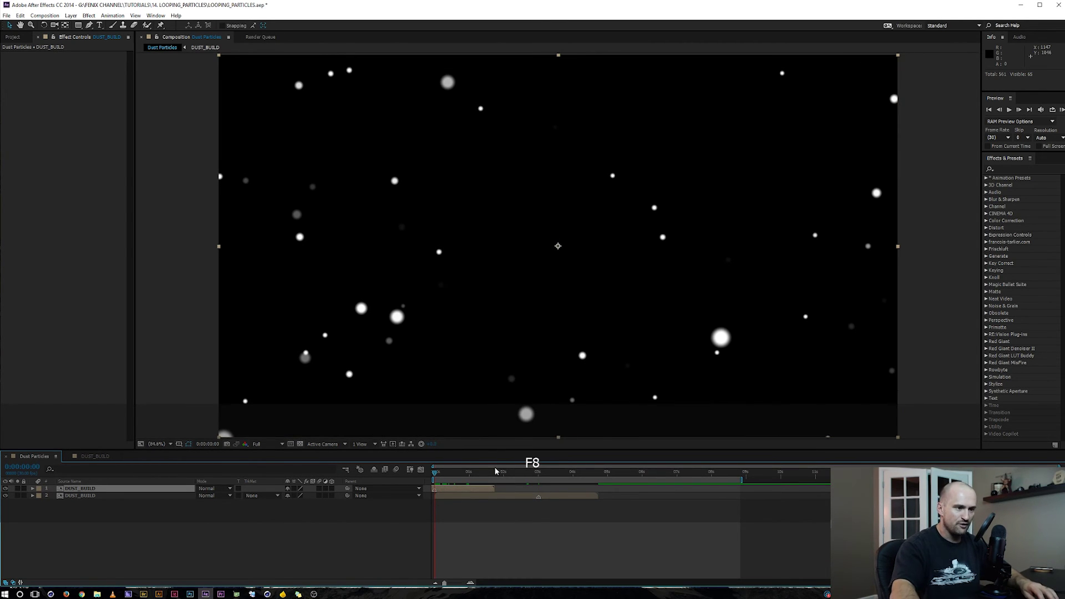
- End the work area at 0:00:02:29 and scrub back through the looping section
left_click_drag(516, 472, 532, 467)
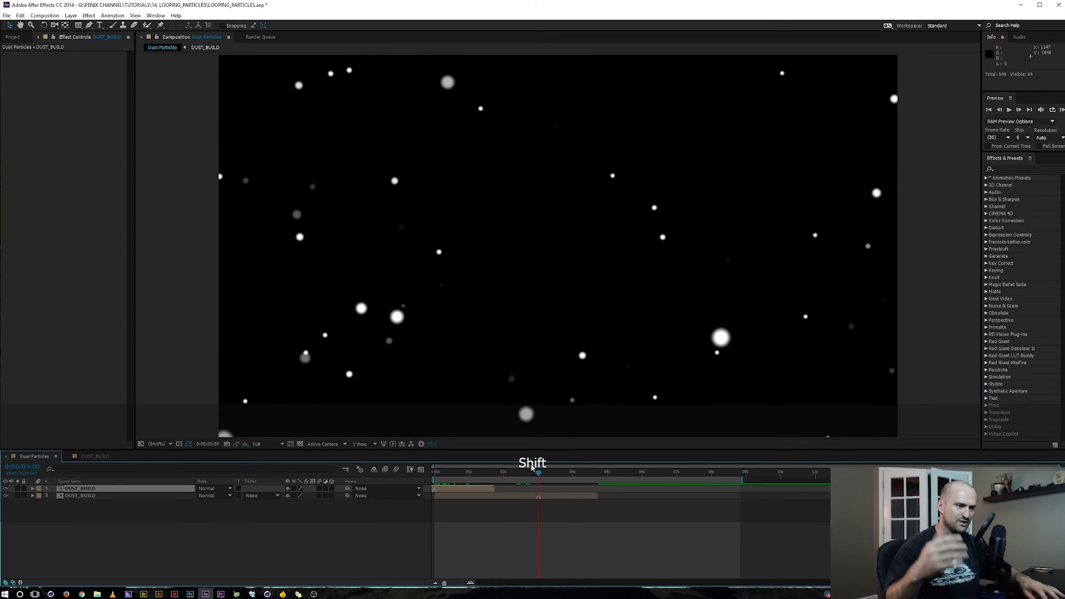
key("Page_Up")
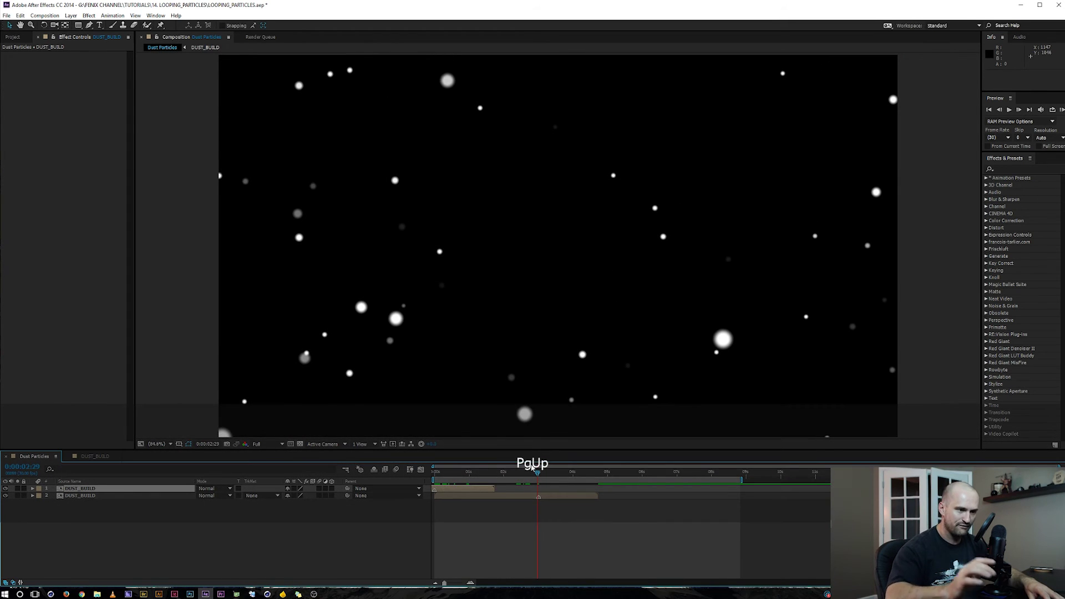
key("n")
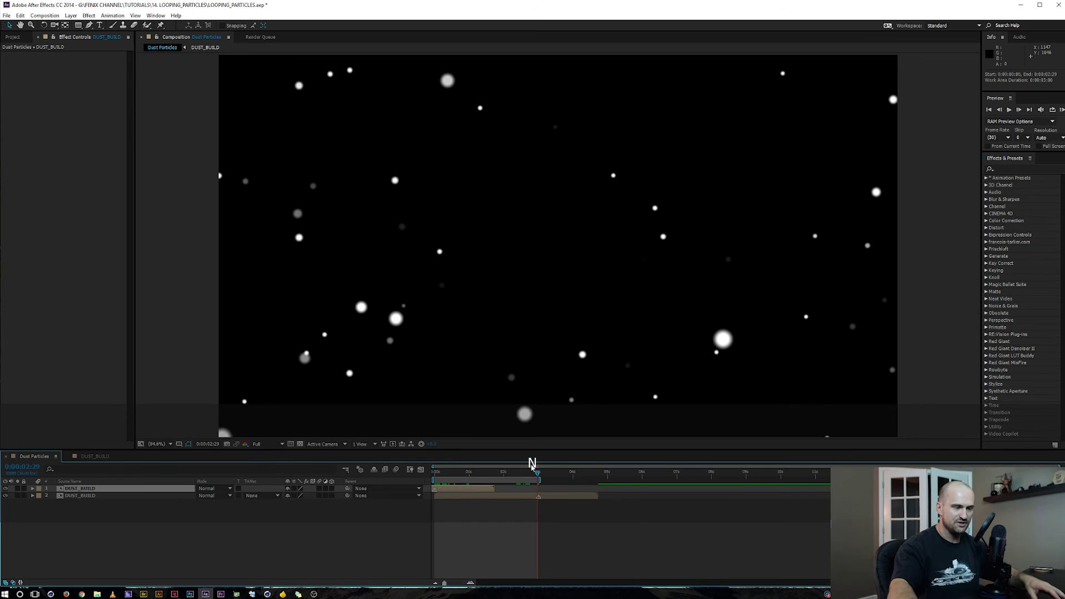
left_click_drag(520, 474, 478, 476)
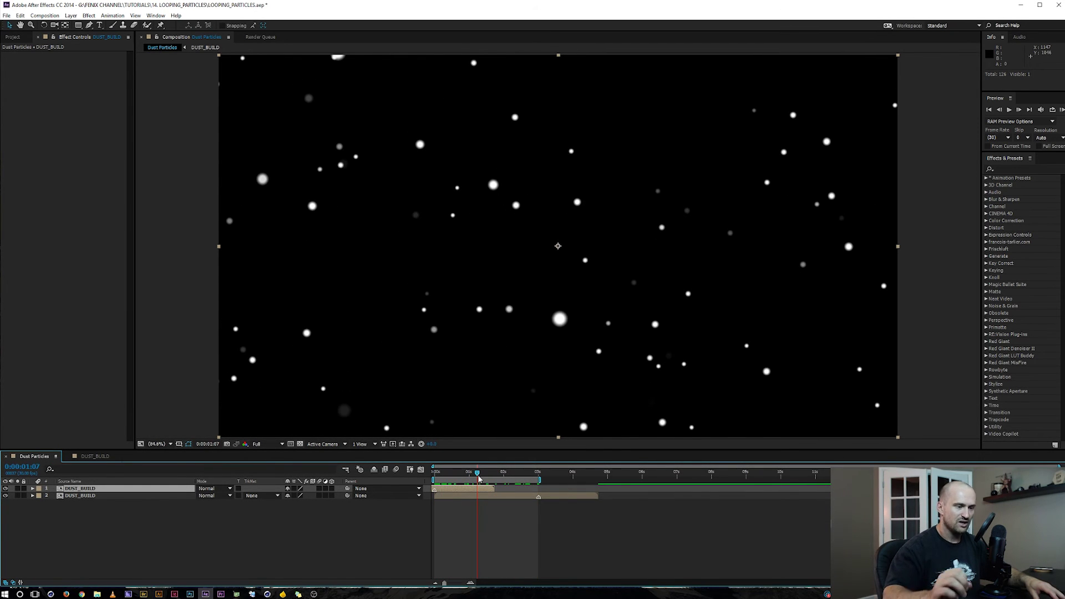